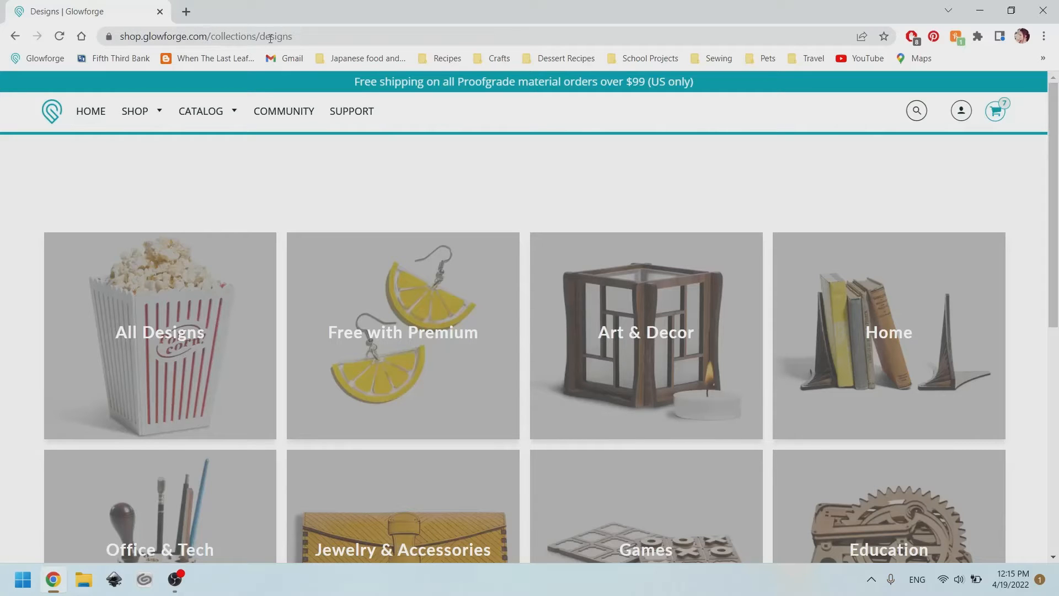
Browse the Free with Premium catalog collection and open the Monstera Leaf Coasters product page.
mouse_move(215, 111)
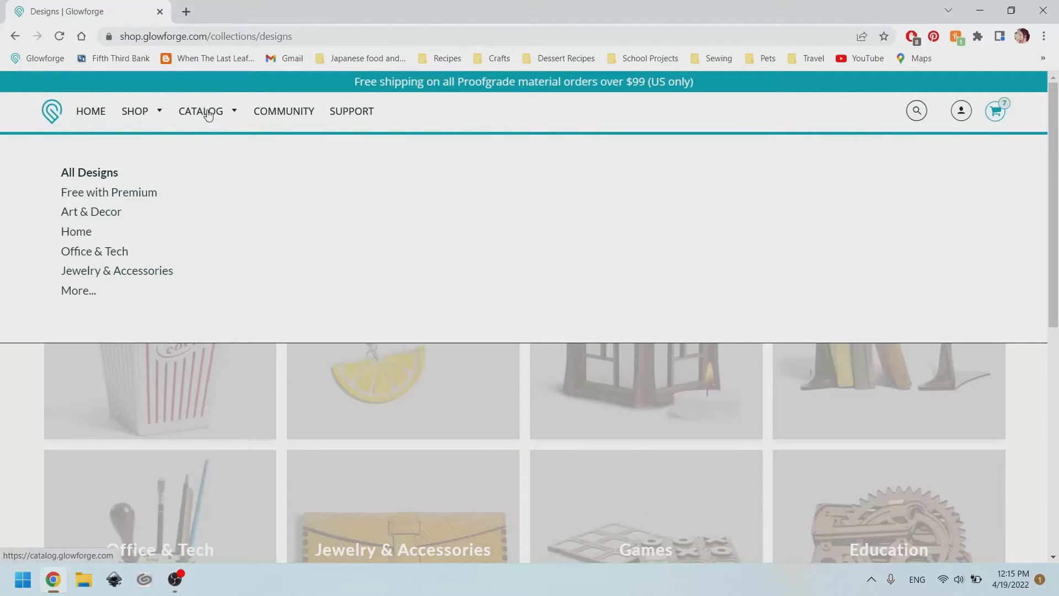
left_click(142, 201)
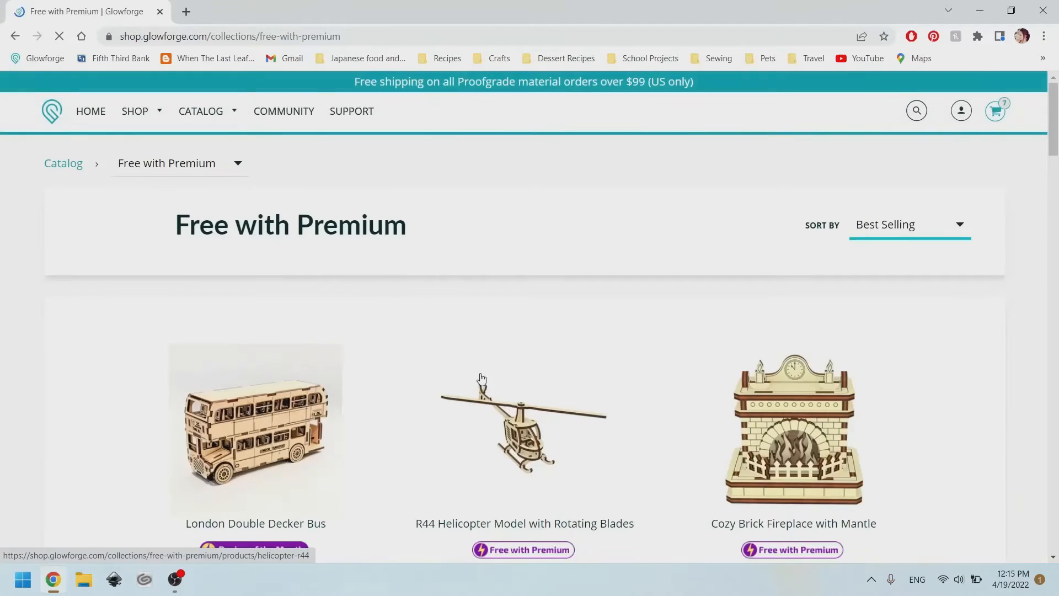
scroll(606, 347, "down", 10)
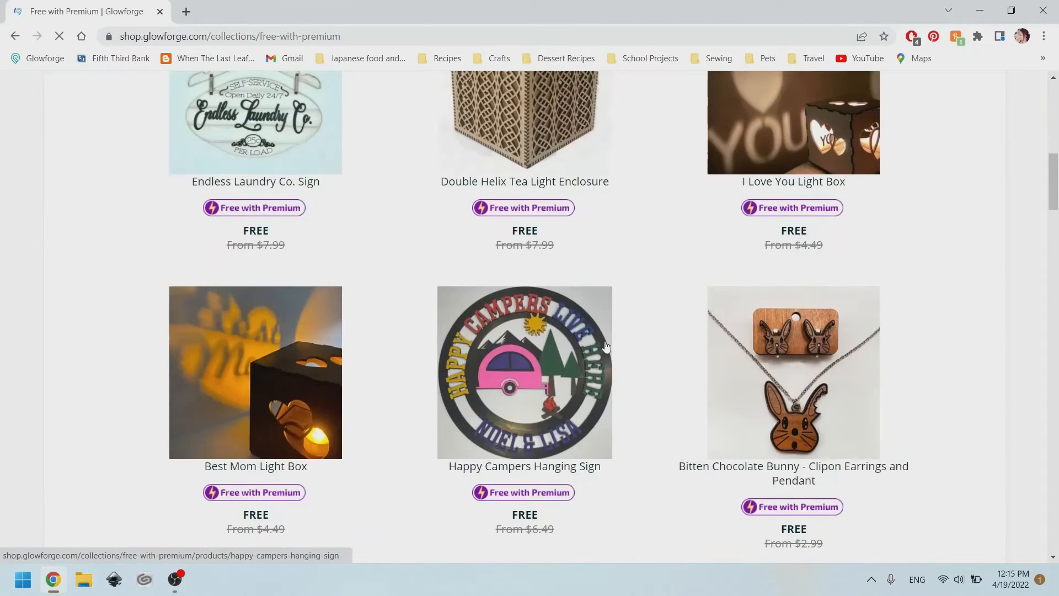
scroll(622, 311, "down", 11)
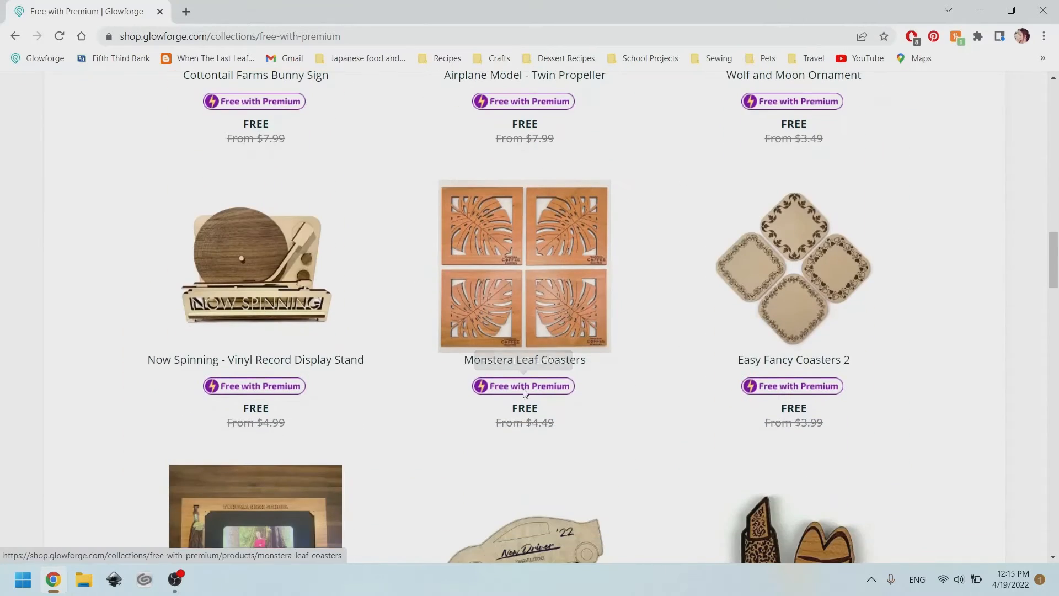
left_click(541, 298)
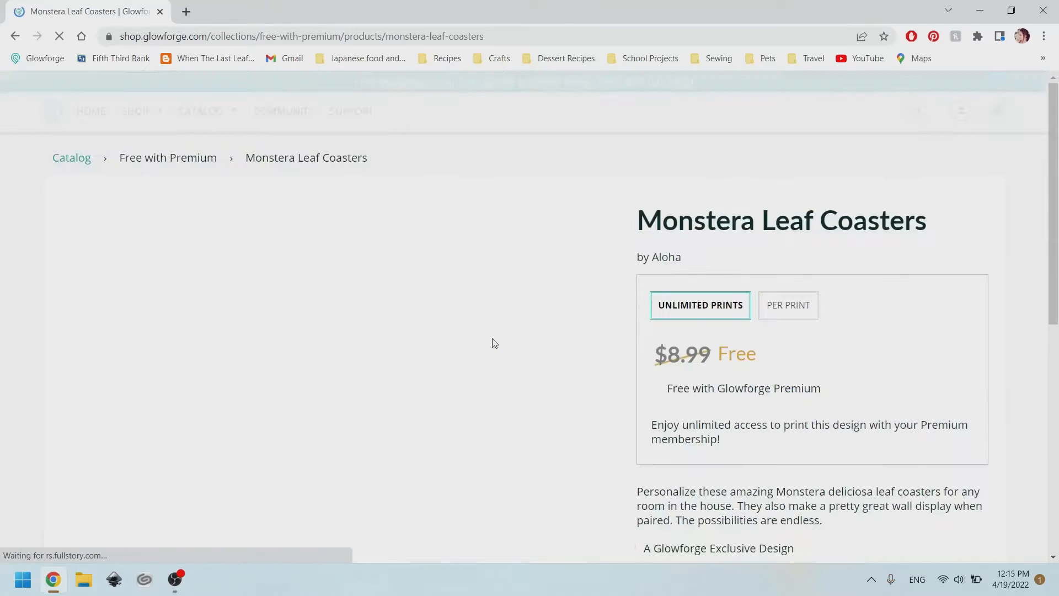
Open the Monstera Leaf Coasters design in the editor.
scroll(448, 296, "down", 1)
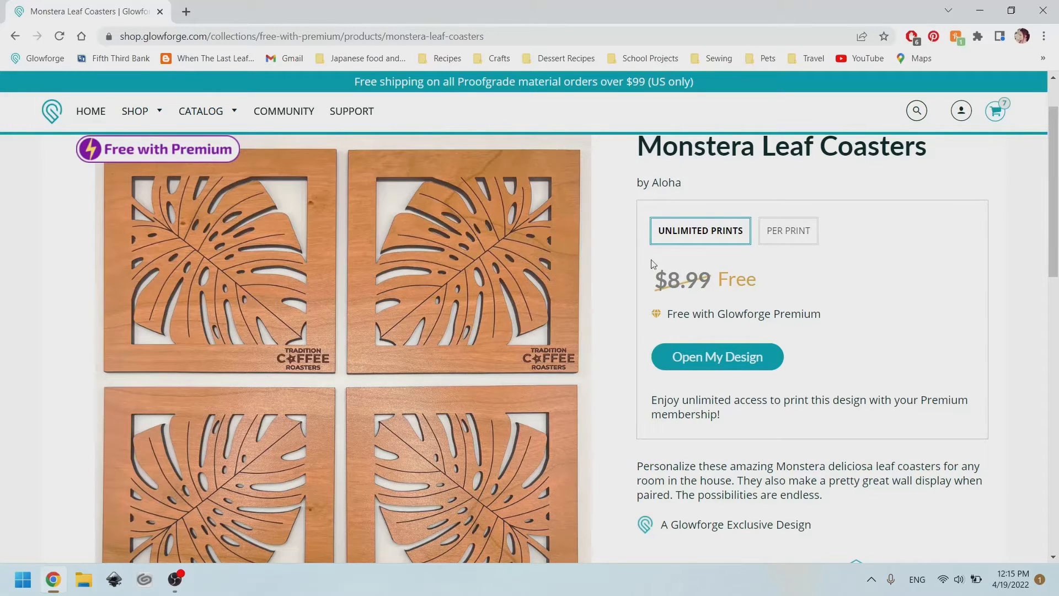
left_click(720, 359)
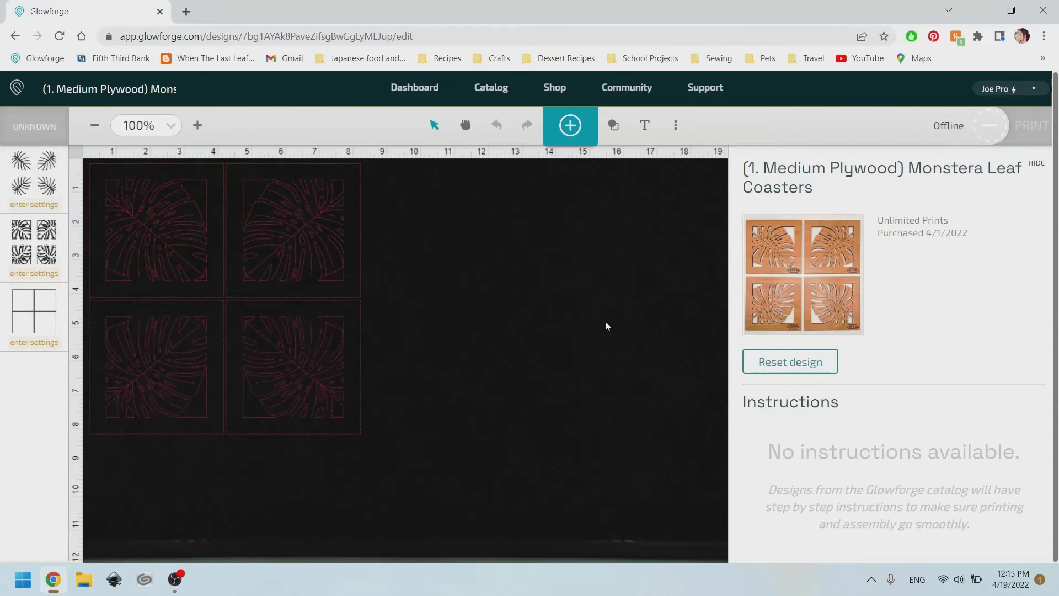
Close the design details panel and set the material to Medium Cherry Plywood.
left_click(1035, 163)
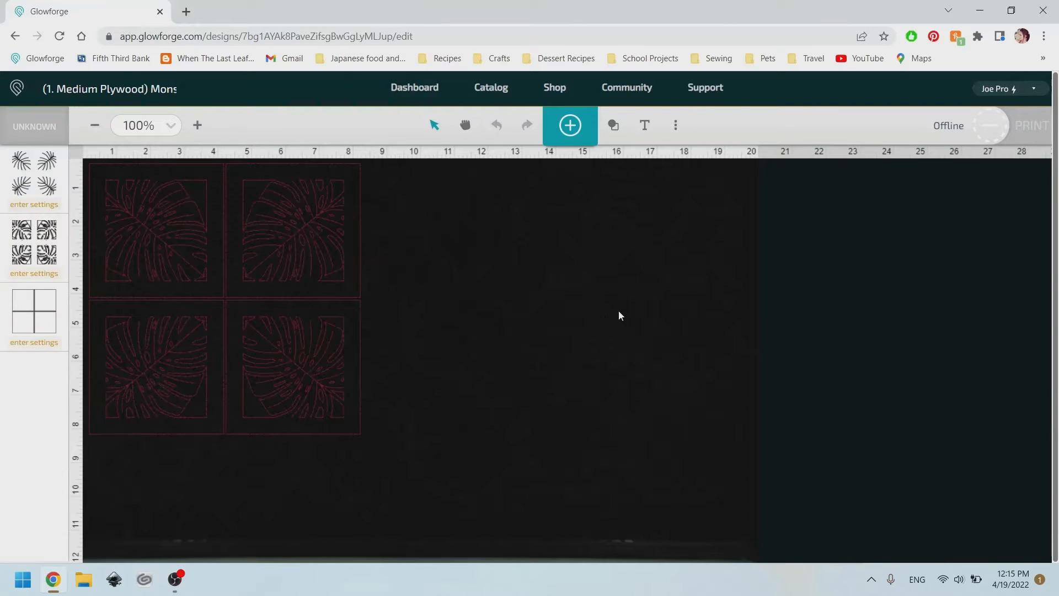
left_click(34, 127)
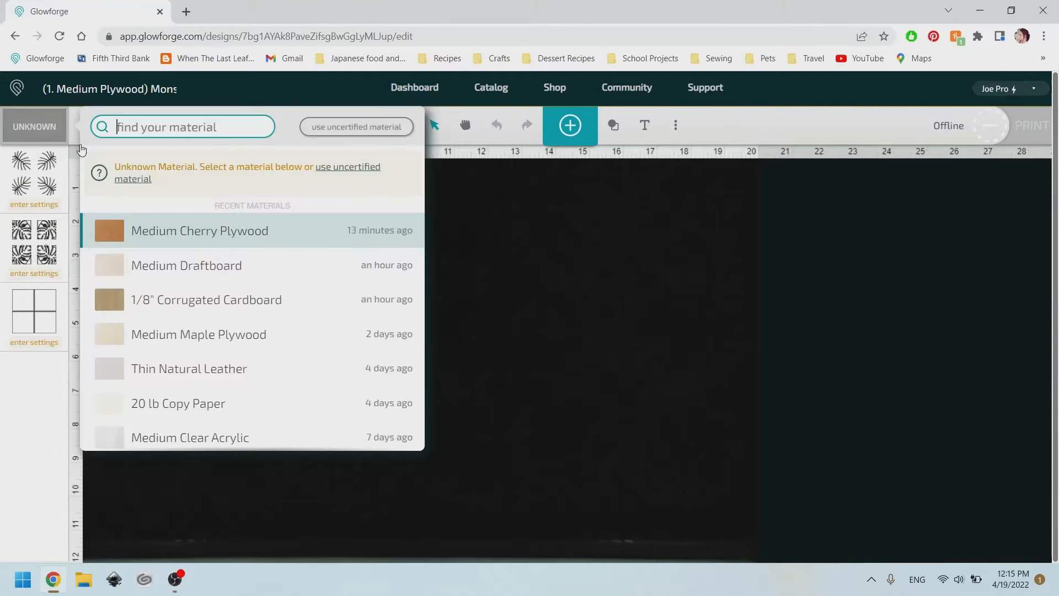
left_click(157, 231)
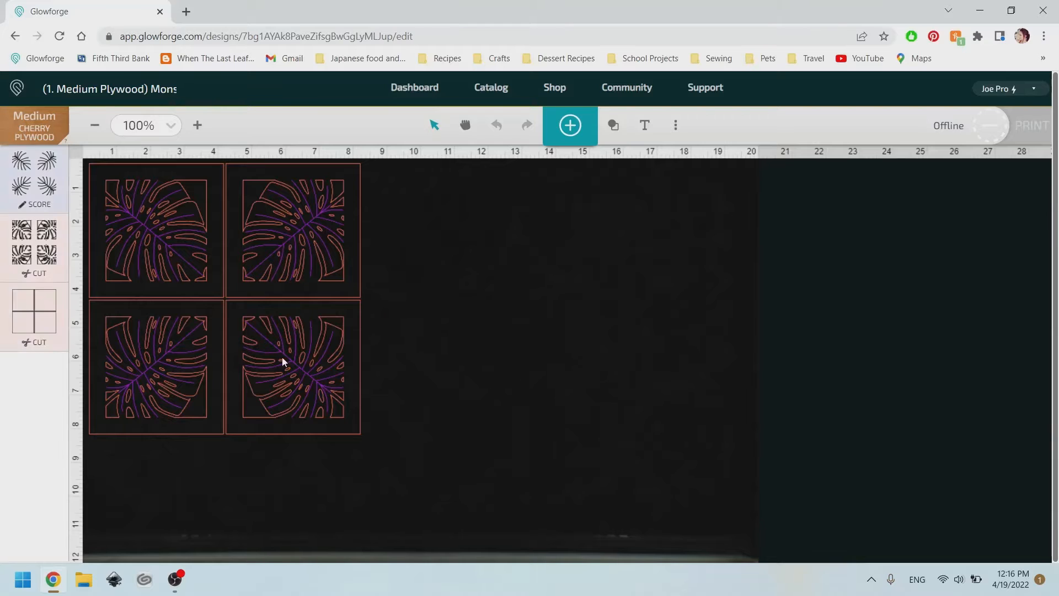
Ungroup the bottom-right coaster of the design.
scroll(287, 412, "up", 2)
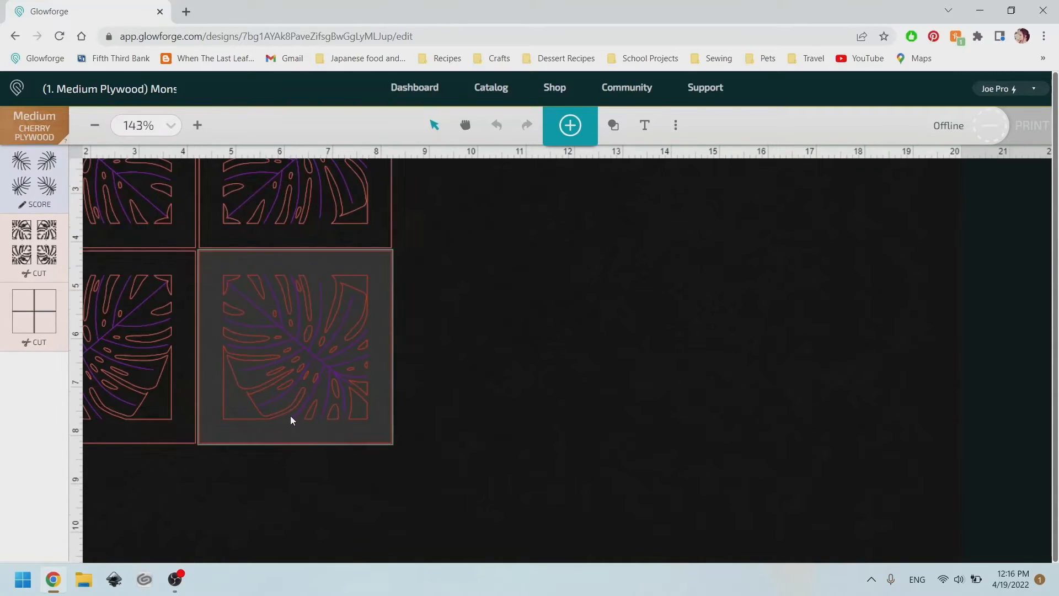
left_click(382, 368)
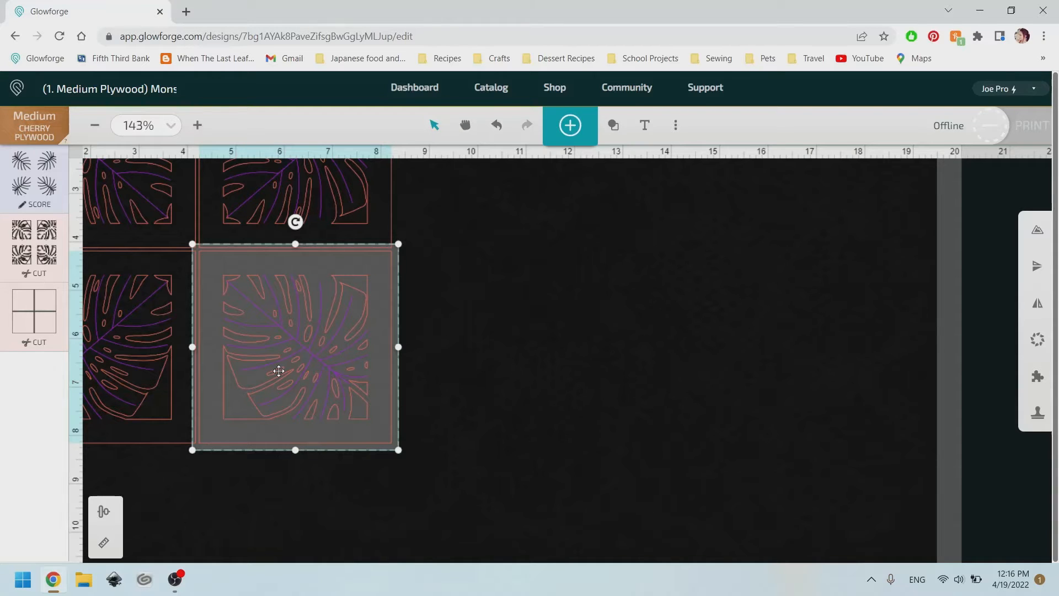
right_click(279, 371)
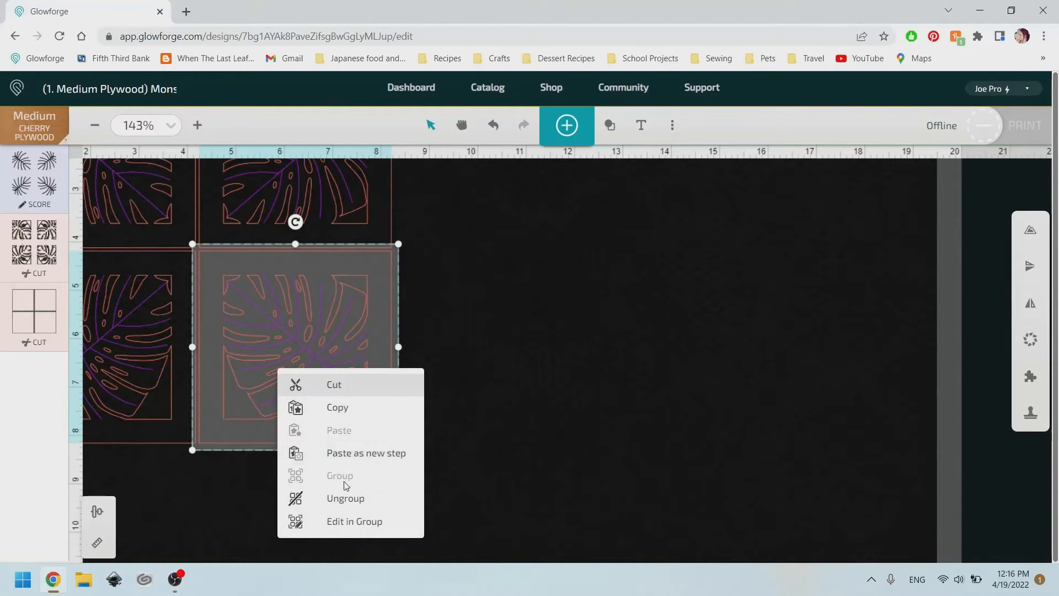
left_click(345, 499)
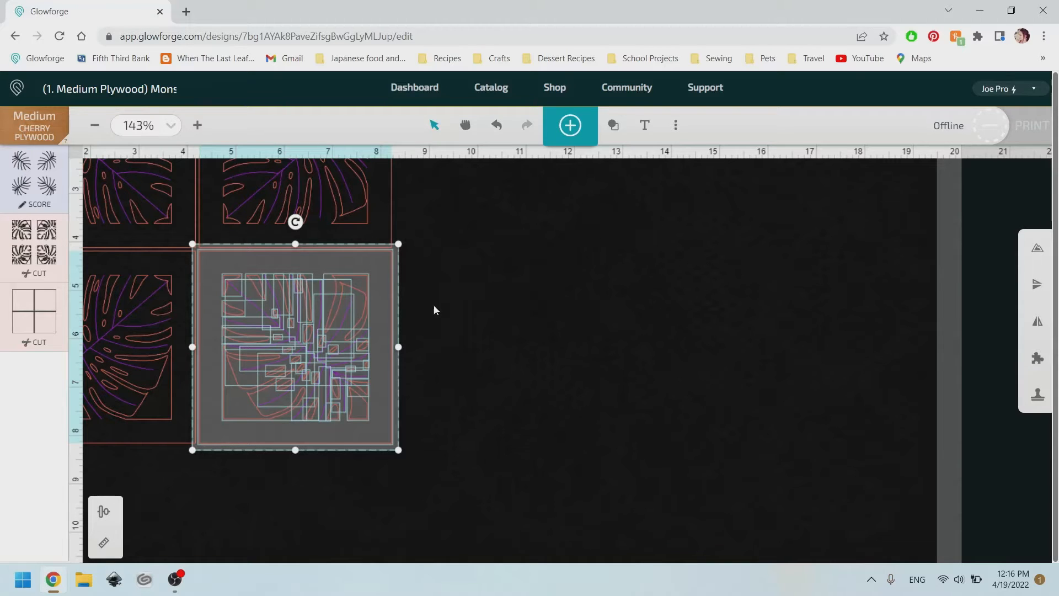
Group the inner leaf cut-outs of the bottom-right coaster separately from its outer frame.
left_click(393, 262)
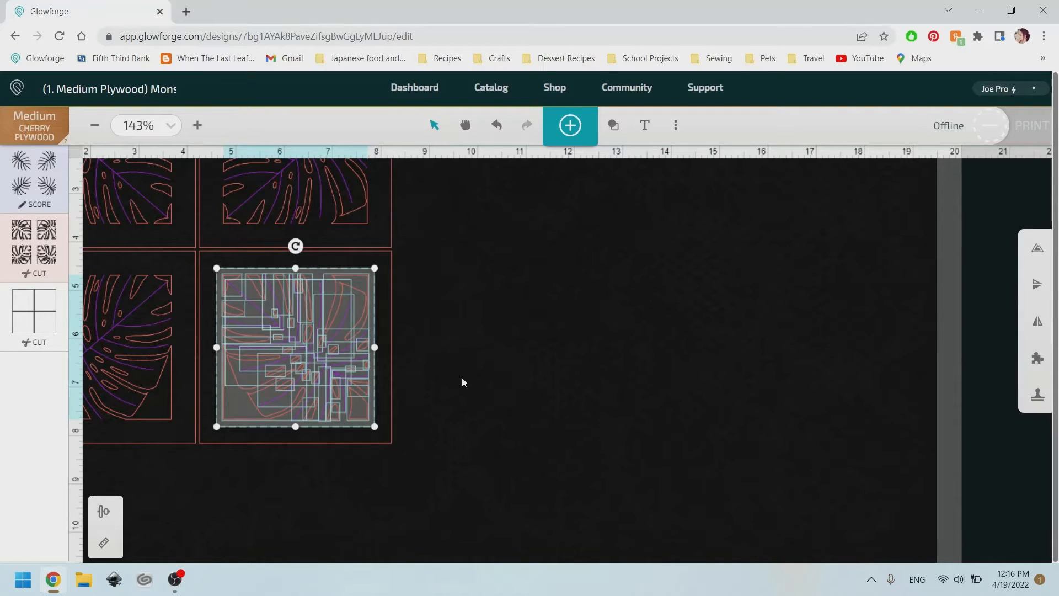
right_click(302, 330)
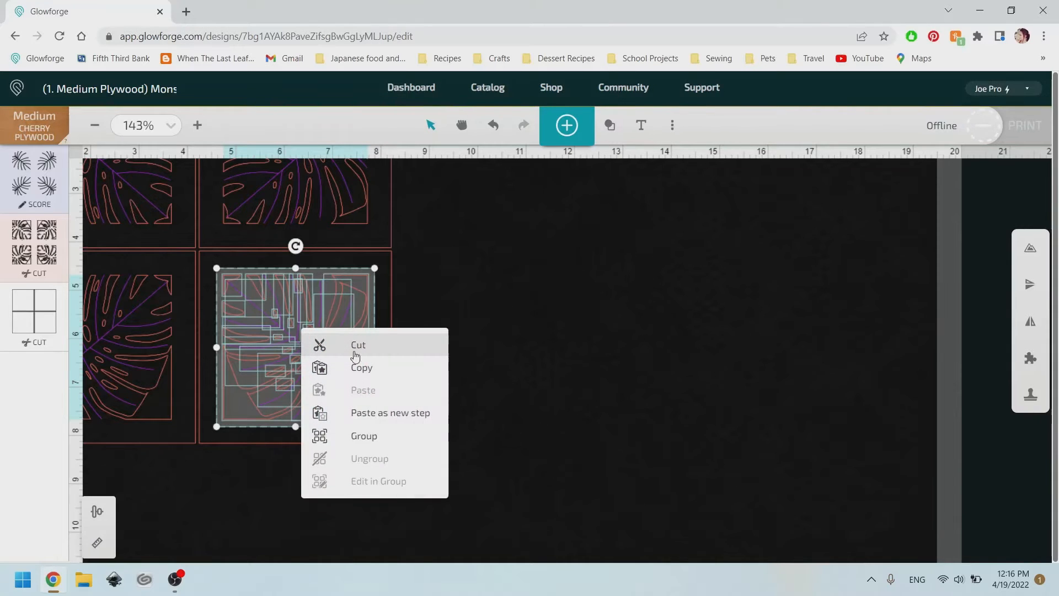
left_click(364, 435)
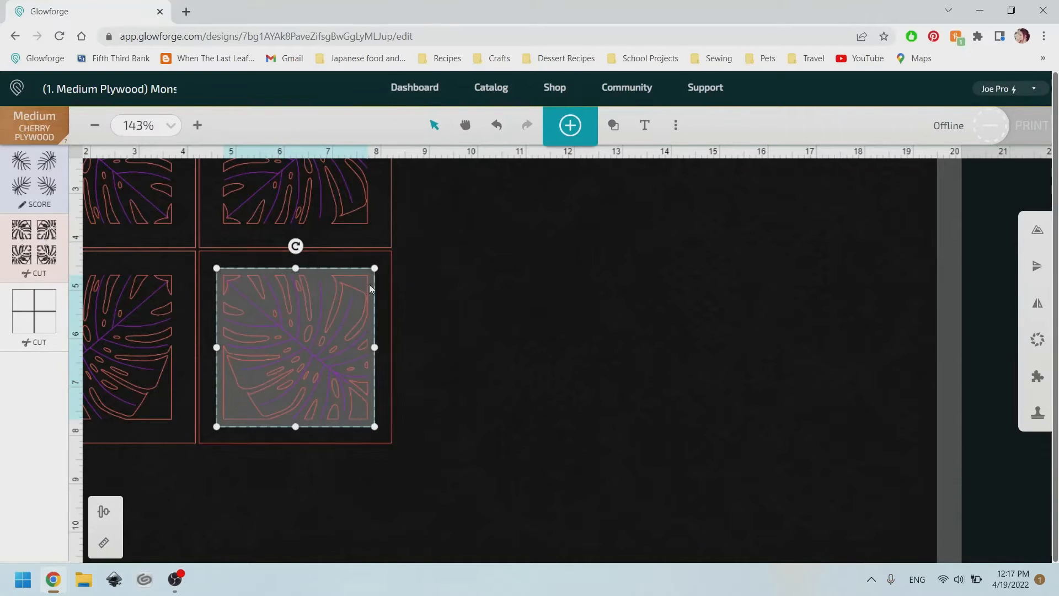
mouse_move(308, 343)
left_mouse_down()
mouse_move(514, 308)
mouse_move(473, 406)
mouse_move(326, 373)
mouse_move(280, 329)
mouse_move(447, 323)
mouse_move(304, 342)
left_mouse_up()
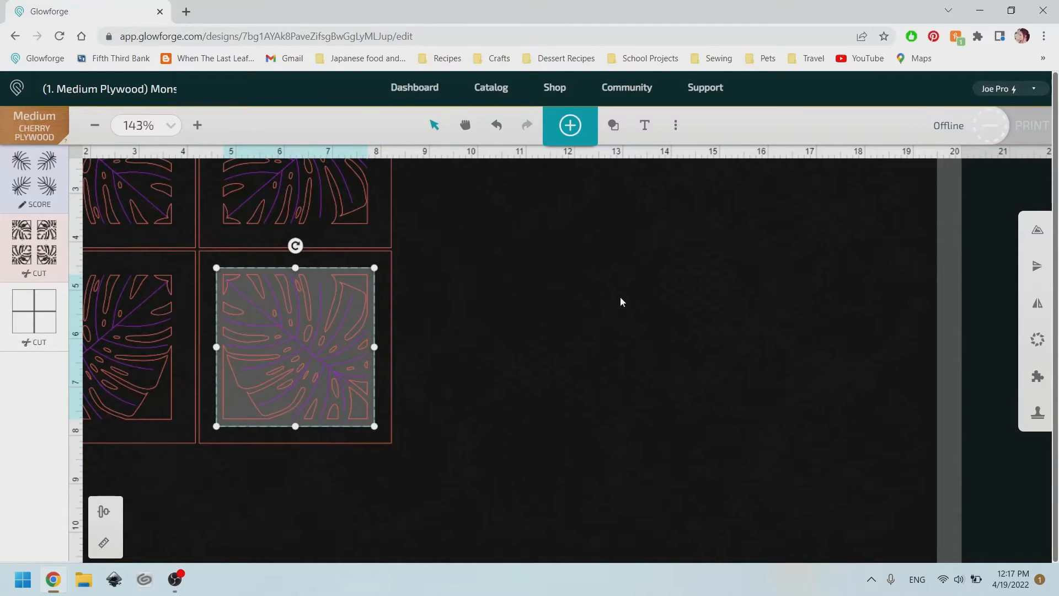
Insert a square shape and check the coaster frame's size in the reposition and resize panel.
left_click(614, 131)
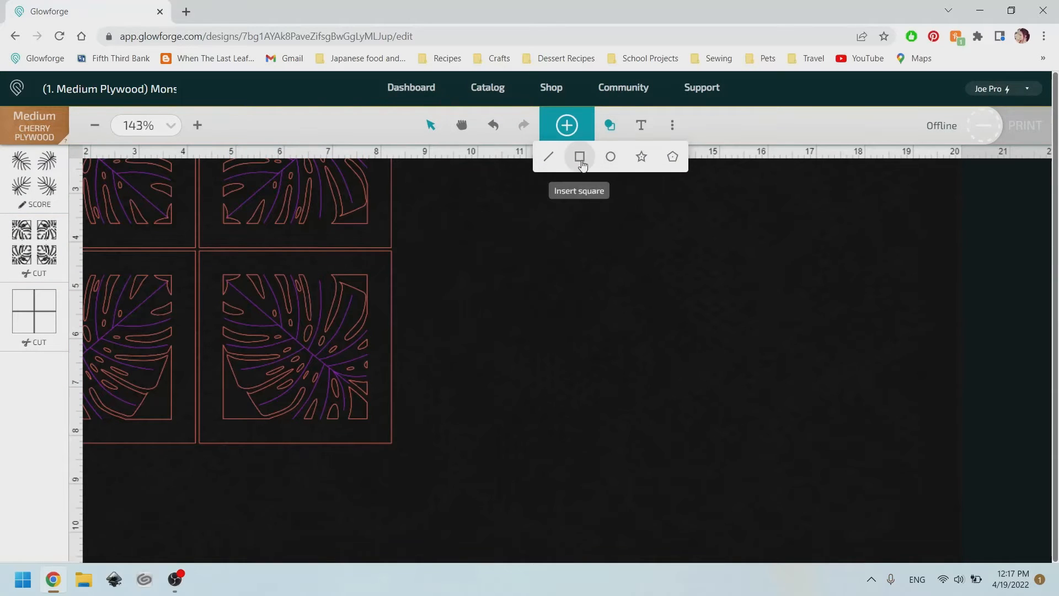
left_click(580, 157)
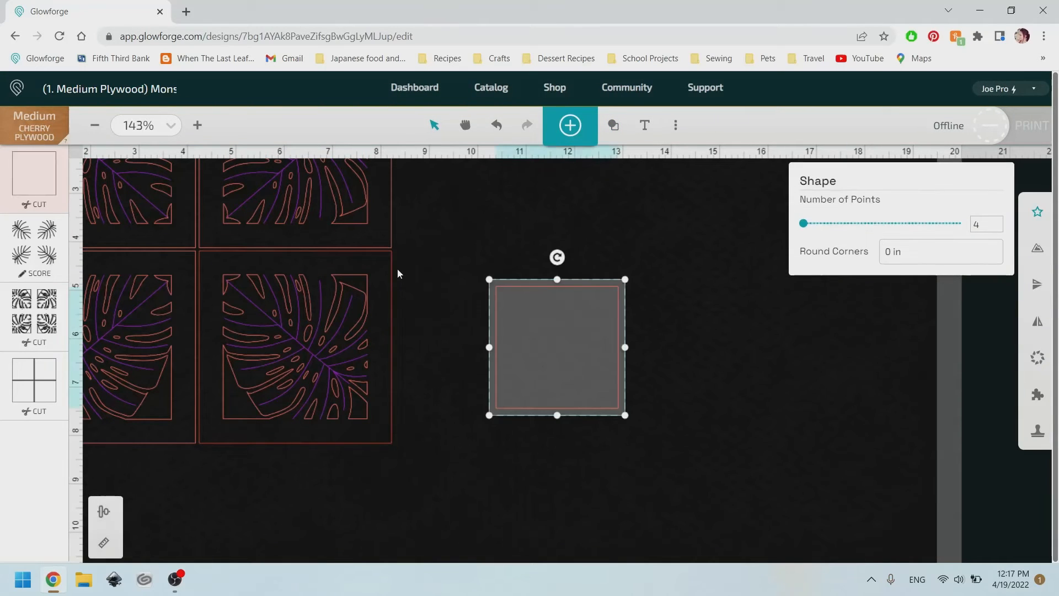
left_click(397, 273)
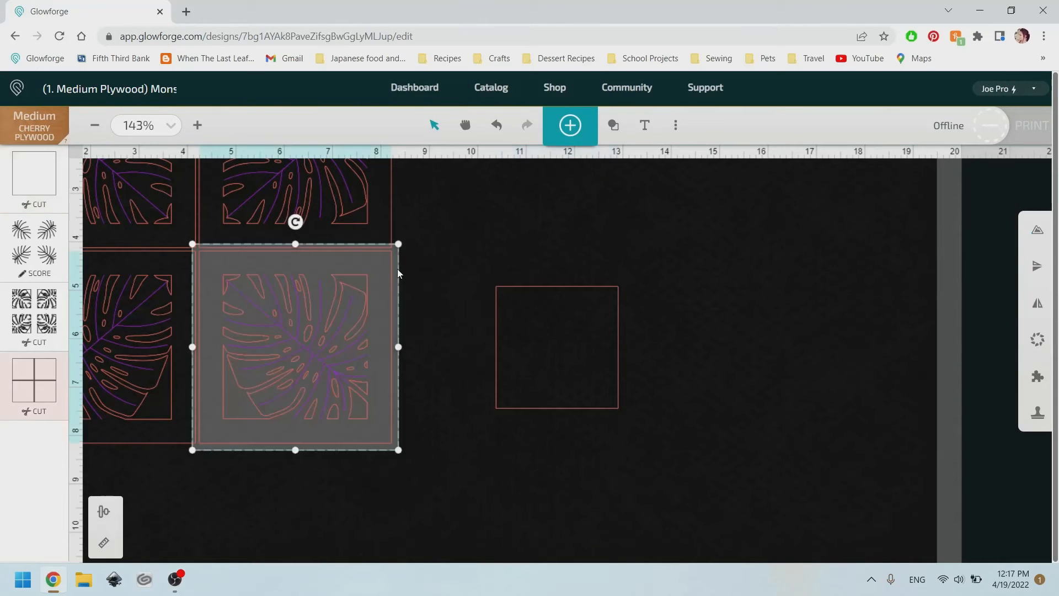
left_click(111, 545)
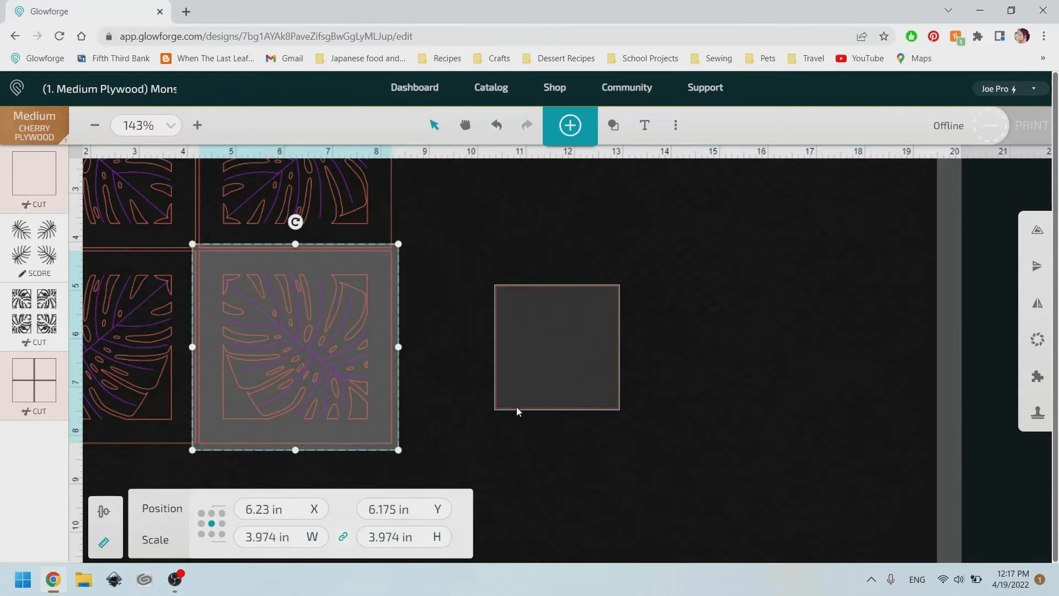
Resize the new square to a width of 3.974 in.
left_click(516, 406)
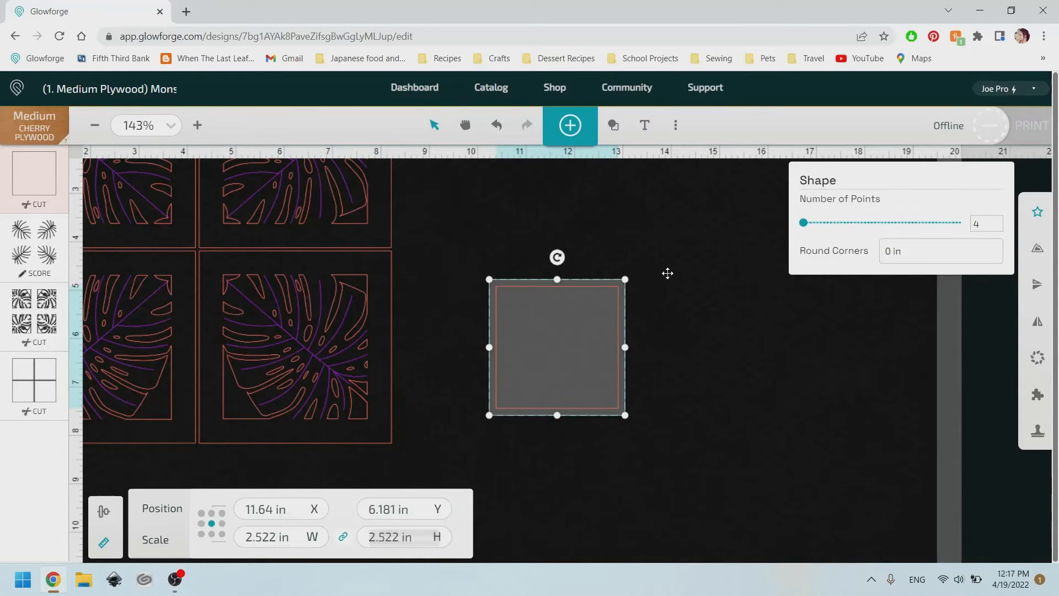
left_click(284, 535)
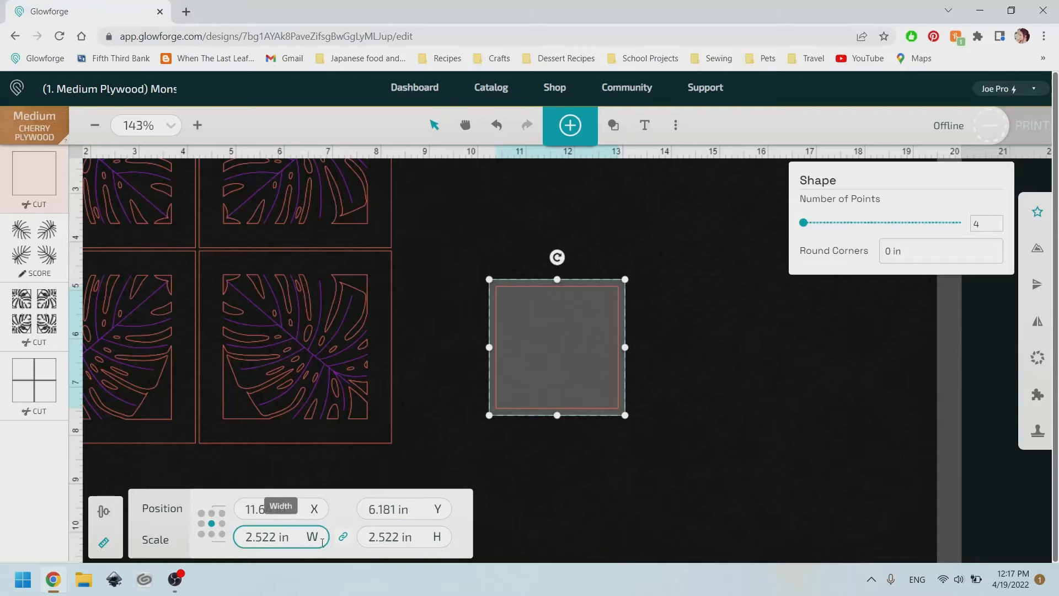
double_click(274, 535)
type("3.9")
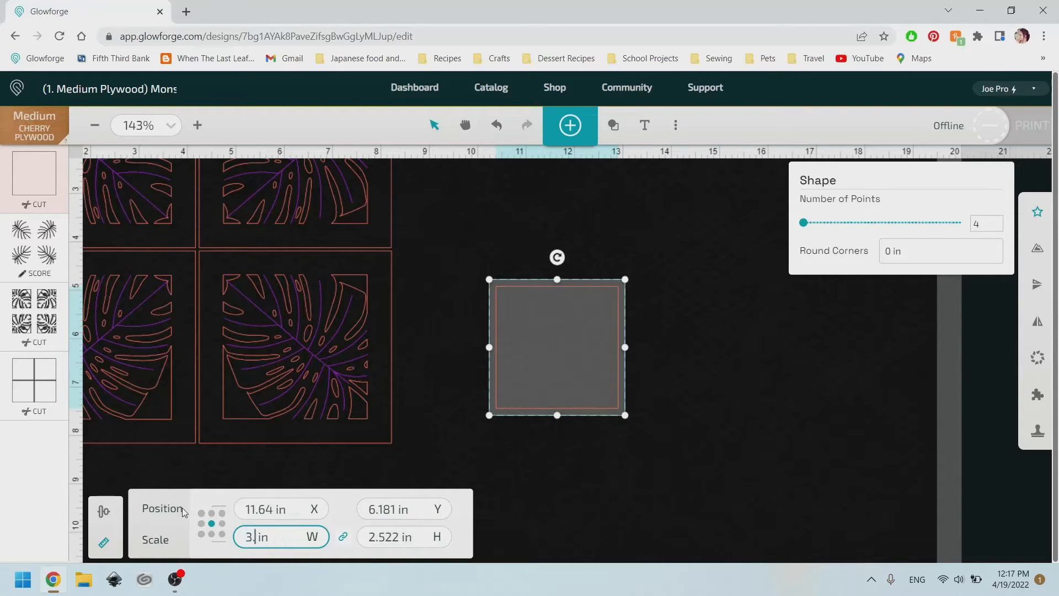
type("74")
key("Return")
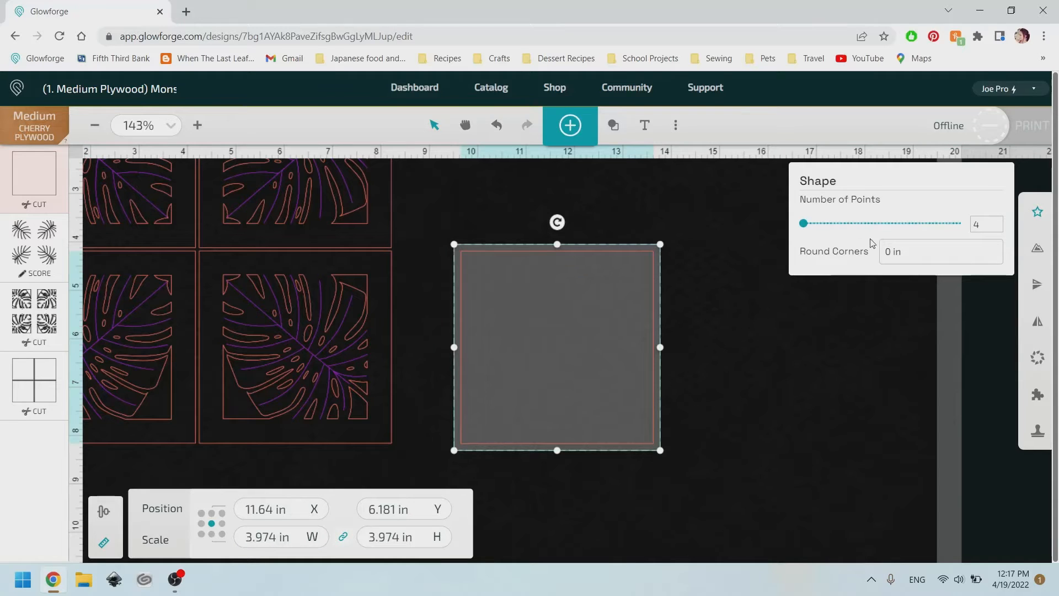
Set the square's round corners to 0.125 in.
left_click(892, 257)
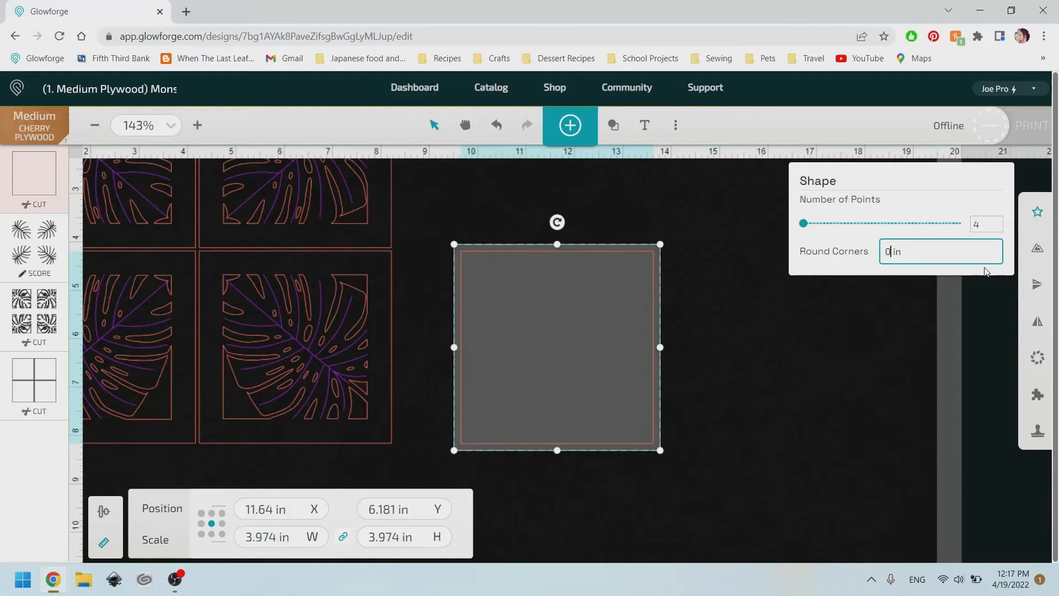
key("BackSpace")
type(".125")
key("Return")
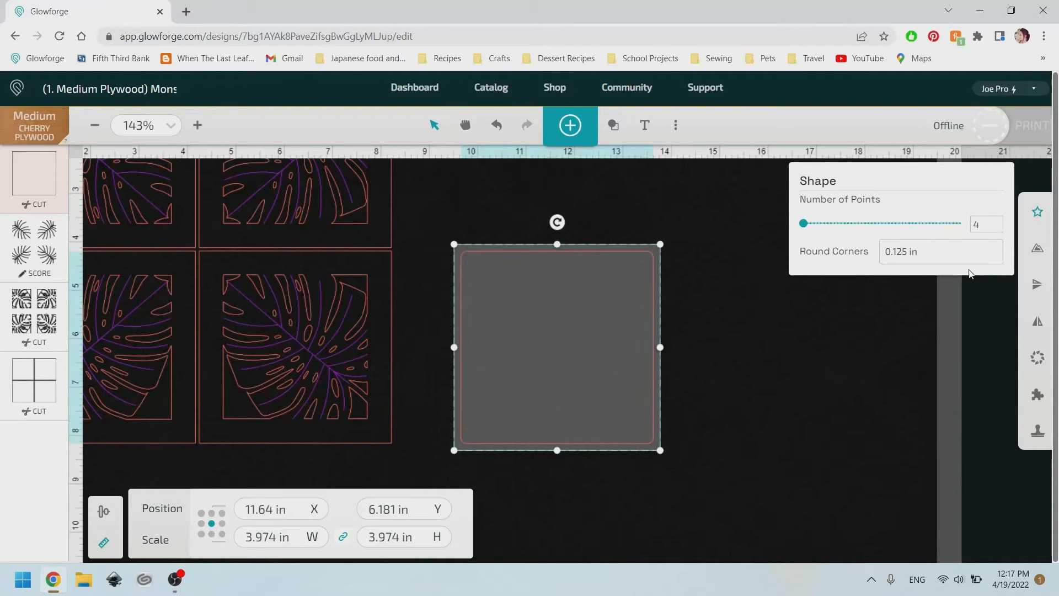
Re-enter the square's round corners value as 0.125 in.
left_click(908, 252)
left_click_drag(908, 252, 844, 258)
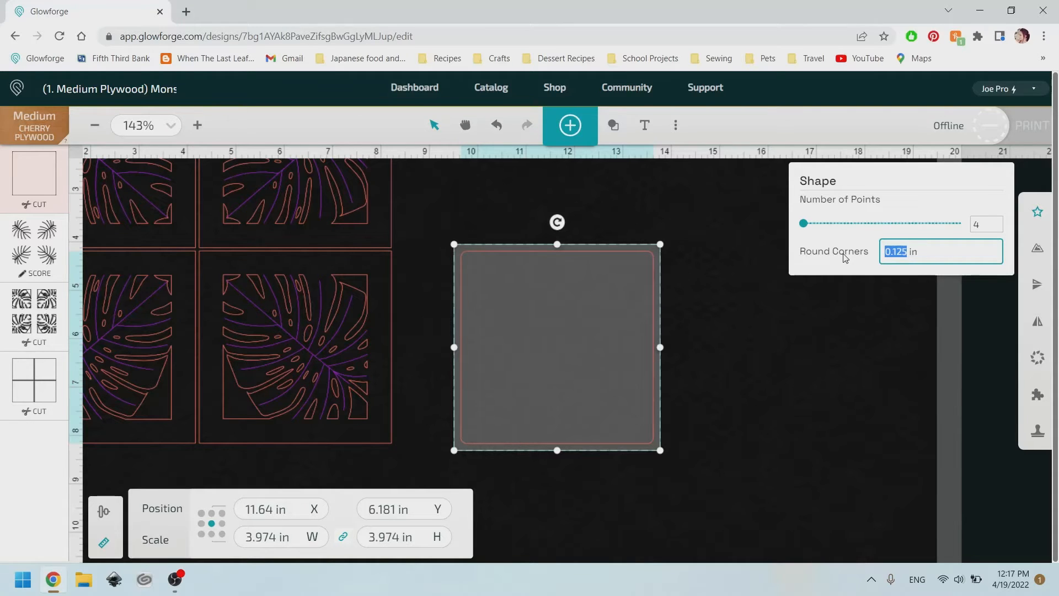
type("0.125")
key("Return")
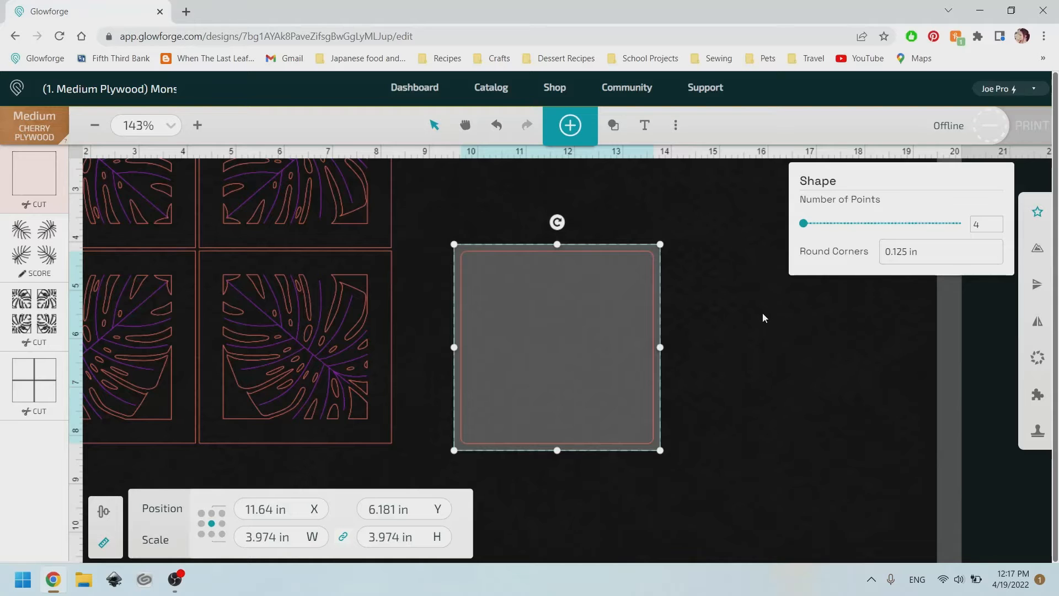
Set the square's round corners to 3 mm.
left_click(906, 252)
left_click_drag(918, 252, 772, 264)
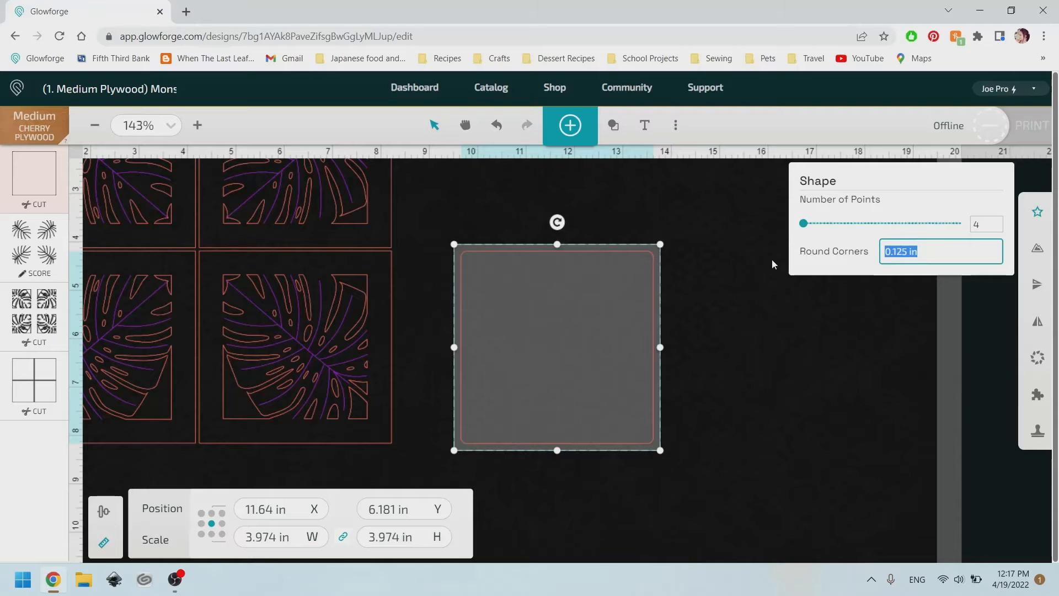
type("3 mm")
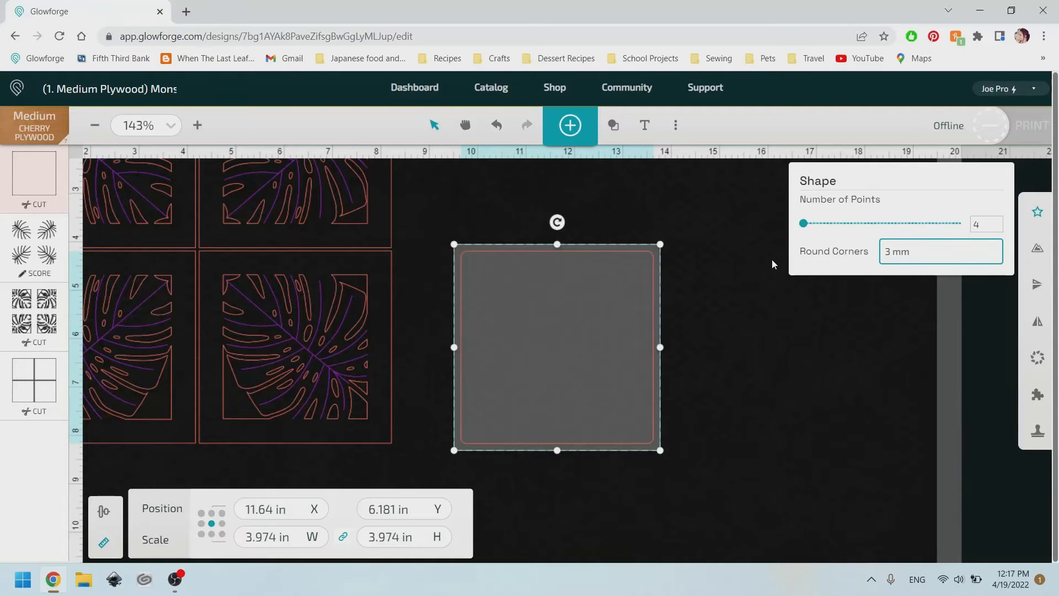
key("Return")
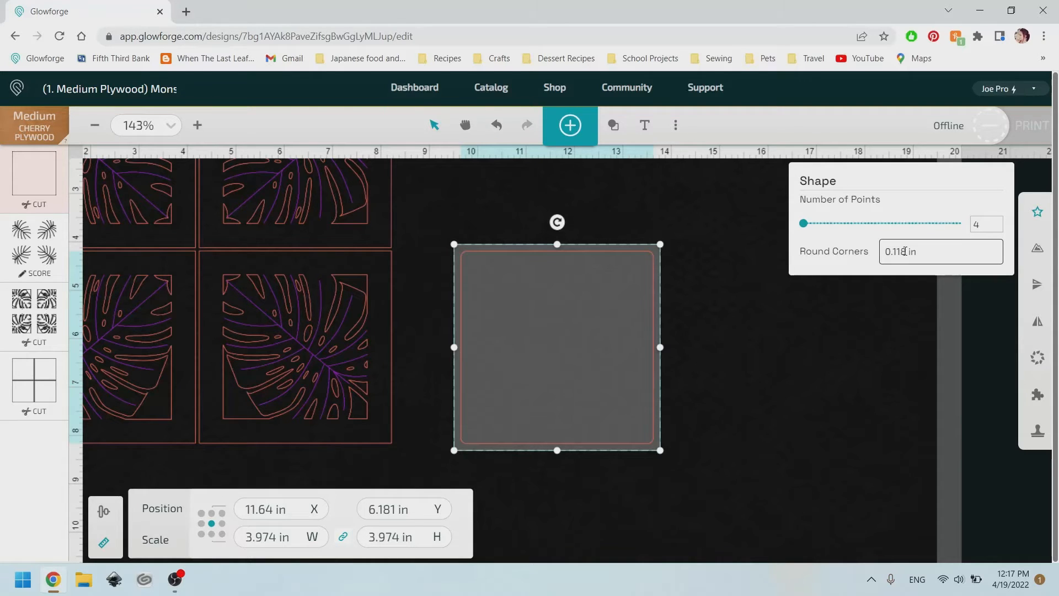
Set the square's round corners back to 0.125 in.
left_click_drag(908, 251, 788, 254)
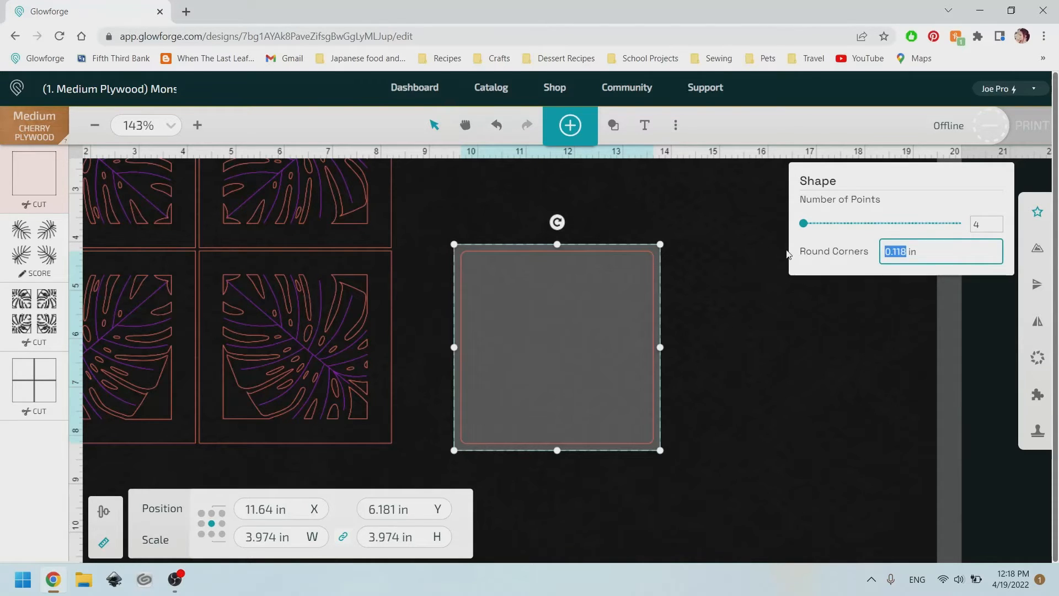
type("0.125")
key("Return")
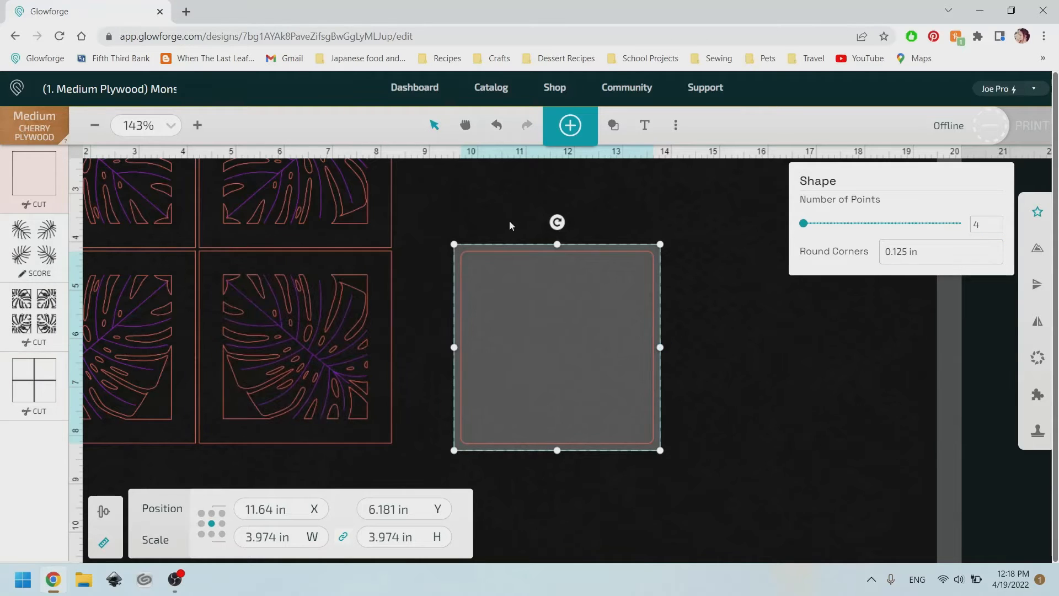
Move the leaf artwork from its original coaster into the new rounded-corner square.
left_click(461, 212)
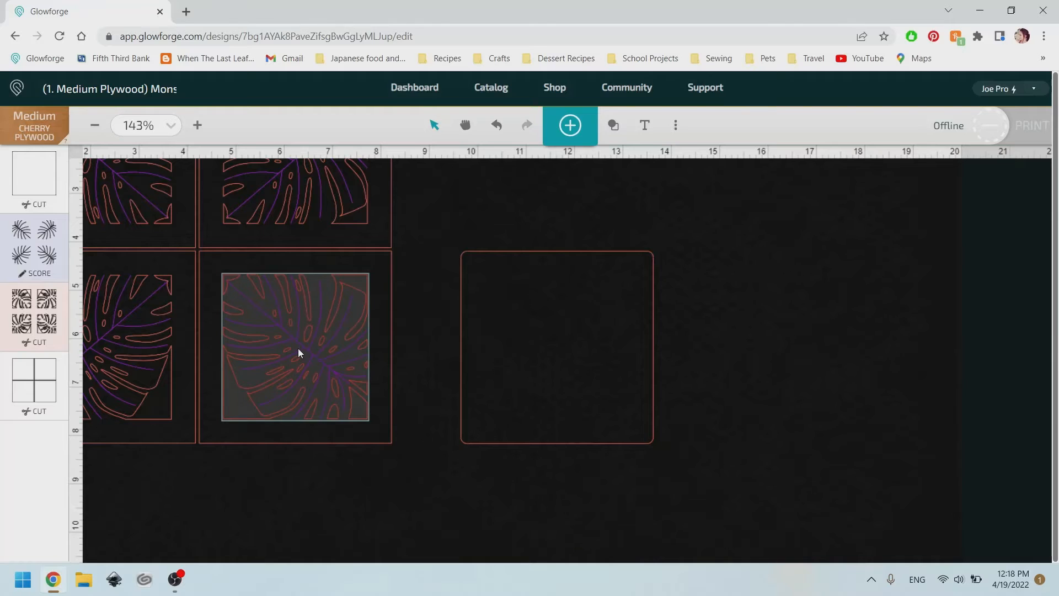
left_click_drag(298, 348, 555, 350)
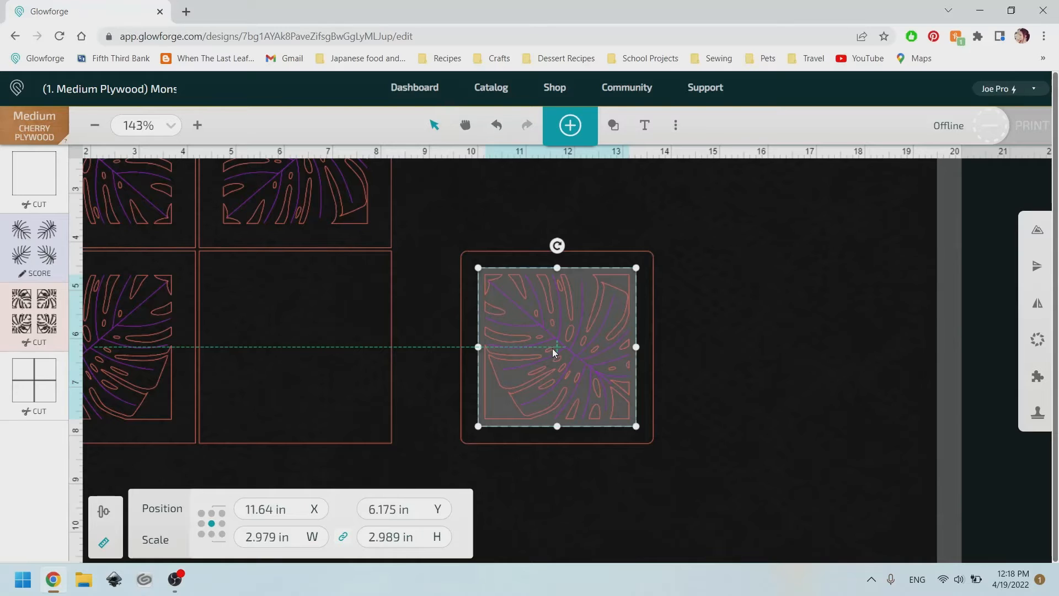
left_click_drag(552, 349, 549, 349)
left_click_drag(550, 352, 549, 352)
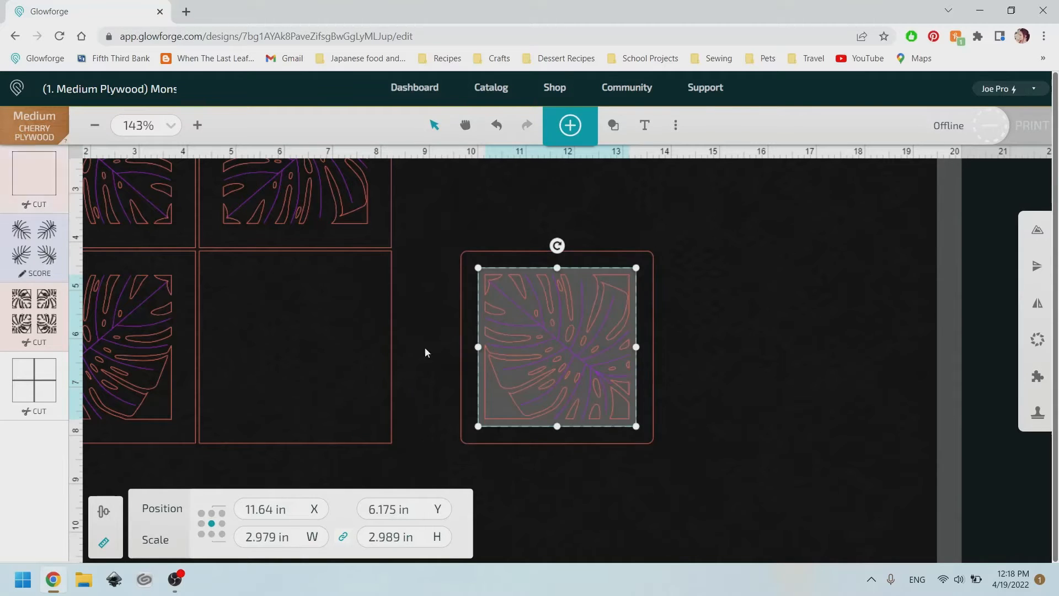
mouse_move(569, 331)
left_mouse_down()
mouse_move(592, 330)
mouse_move(558, 330)
mouse_move(568, 328)
left_mouse_up()
Center the leaf artwork within the rounded square by aligning their middles and centers.
left_click_drag(701, 451, 555, 280)
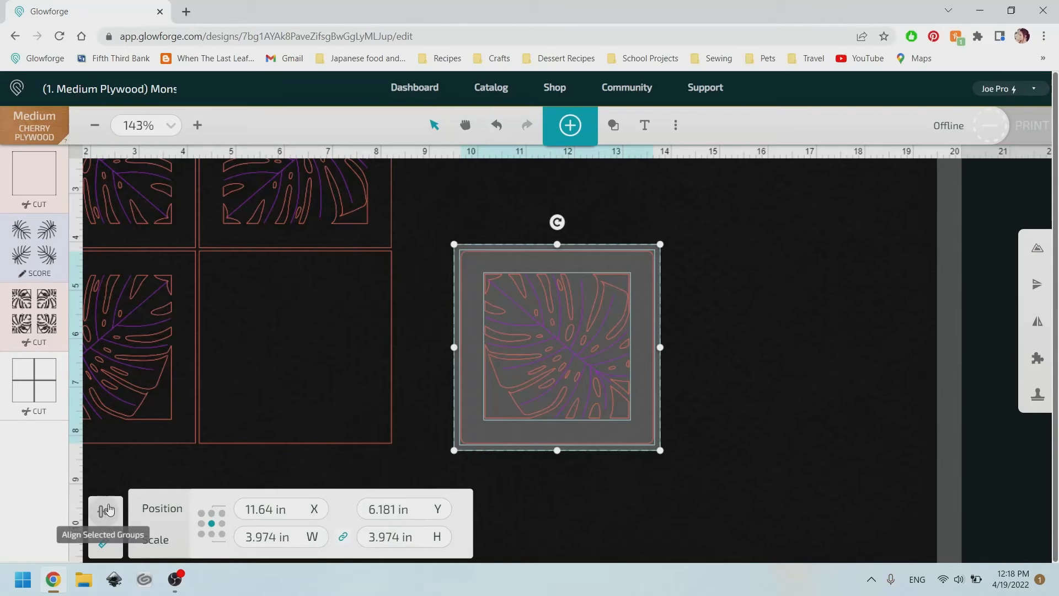
left_click(108, 521)
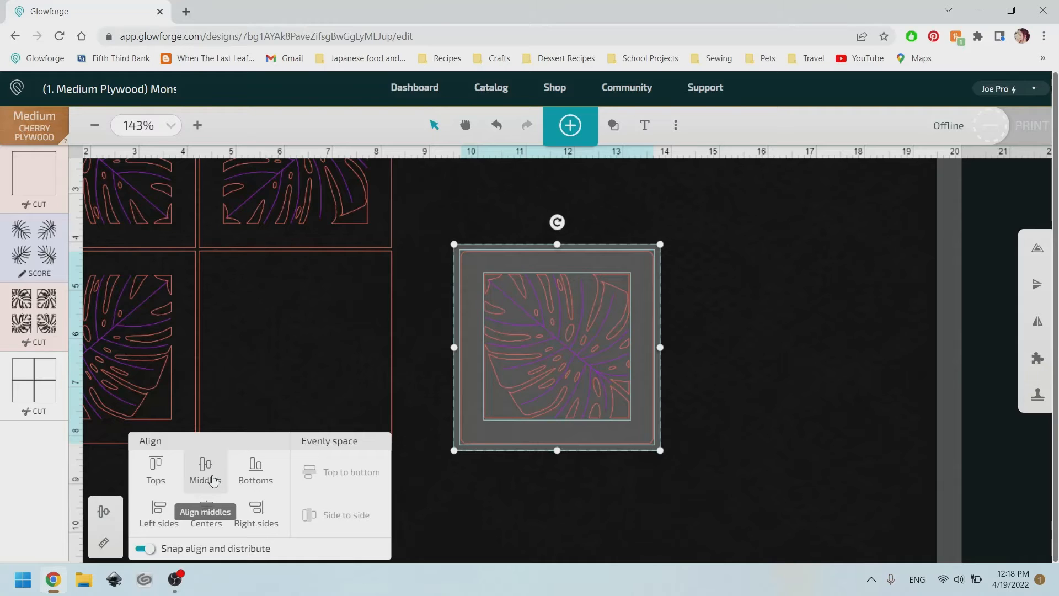
left_click(213, 481)
left_click(207, 518)
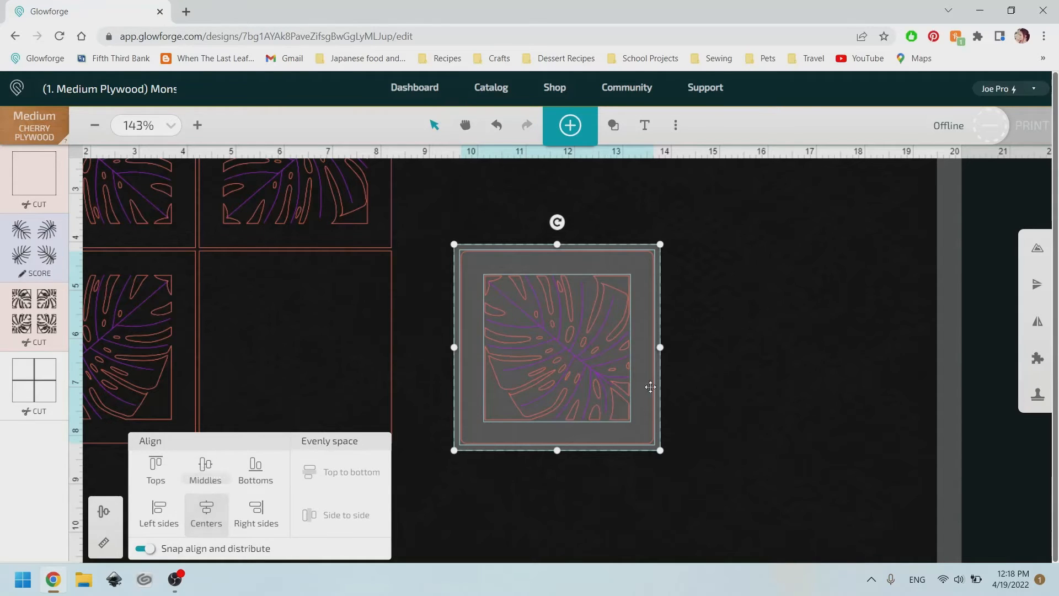
left_click(744, 376)
Group the leaf artwork together with the rounded square into one coaster.
left_click_drag(767, 485, 440, 236)
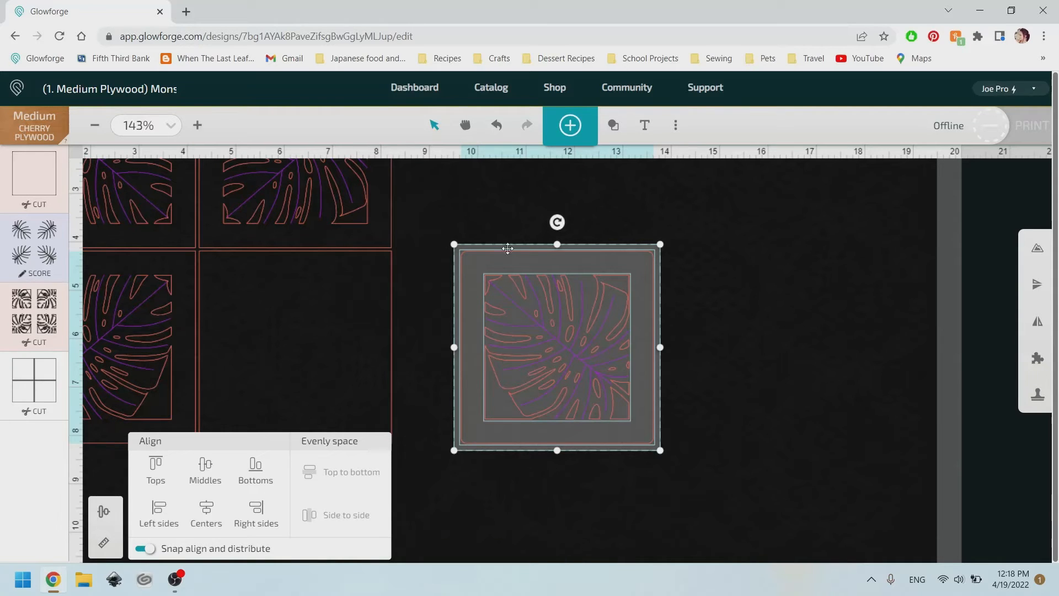
right_click(524, 293)
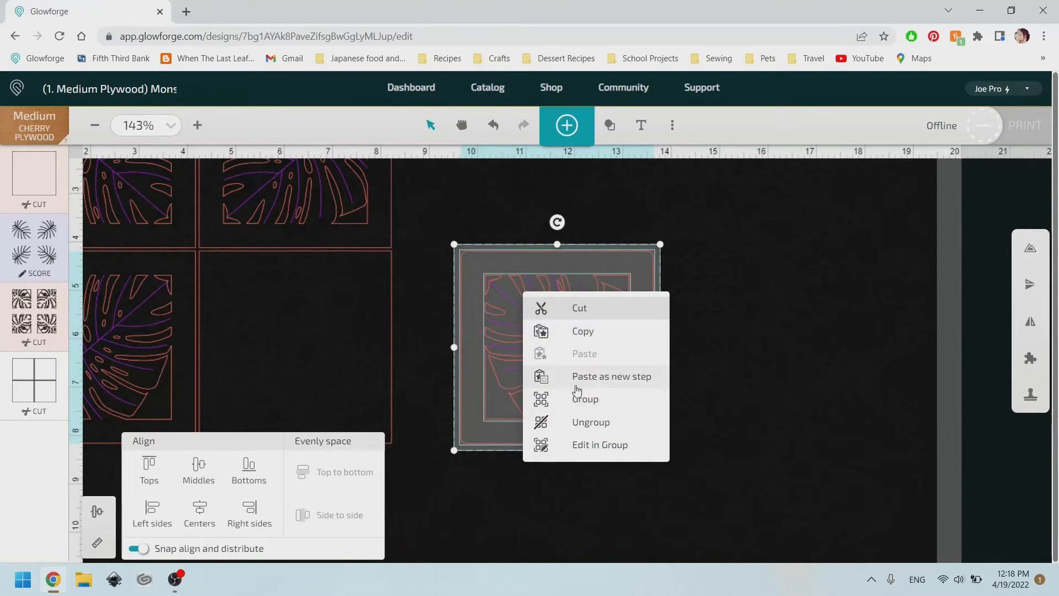
left_click(577, 398)
left_click(739, 372)
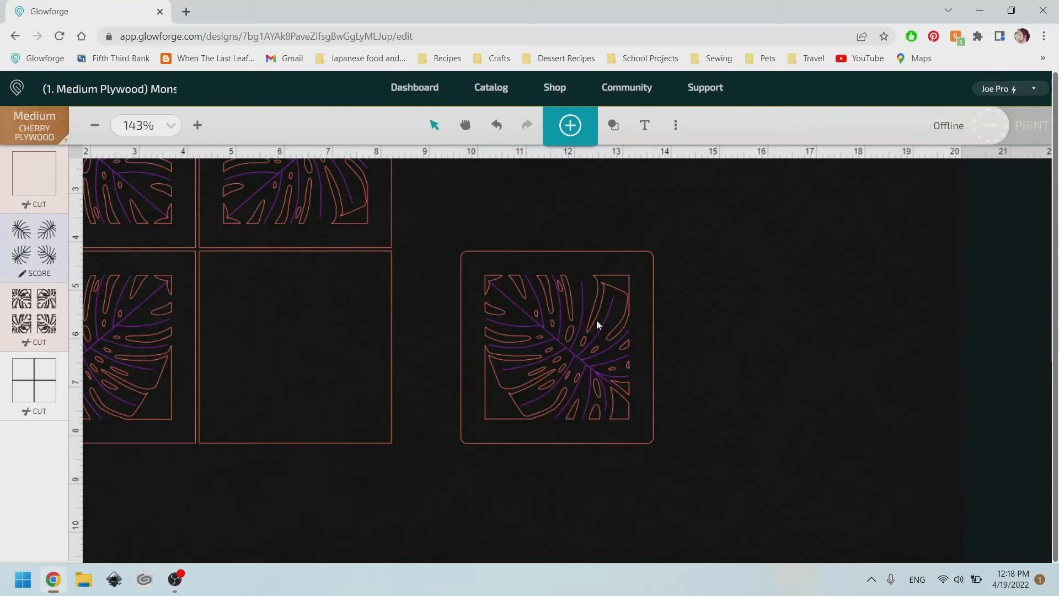
Delete the empty original coaster outline left in the grid.
left_click(388, 439)
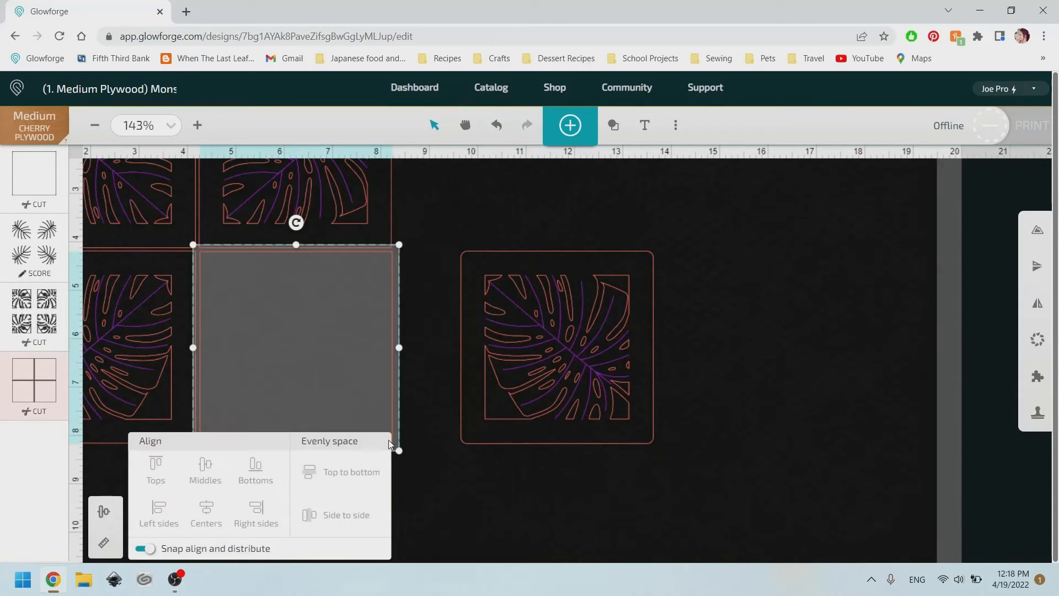
key("Delete")
scroll(740, 322, "down", 2)
scroll(739, 327, "up", 3)
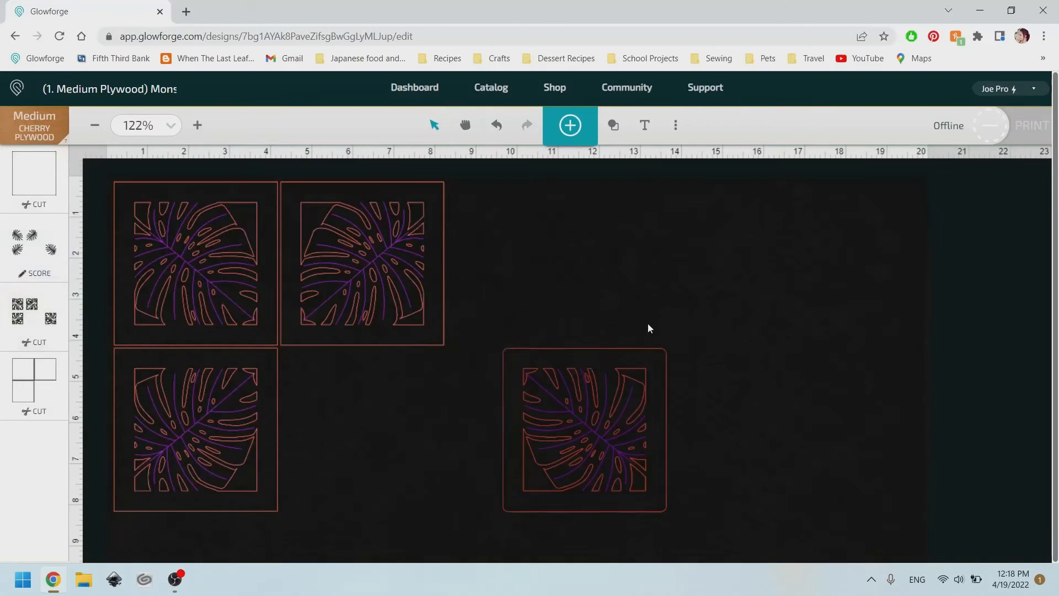
Move the new grouped coaster into the empty grid slot.
left_click_drag(612, 424, 400, 425)
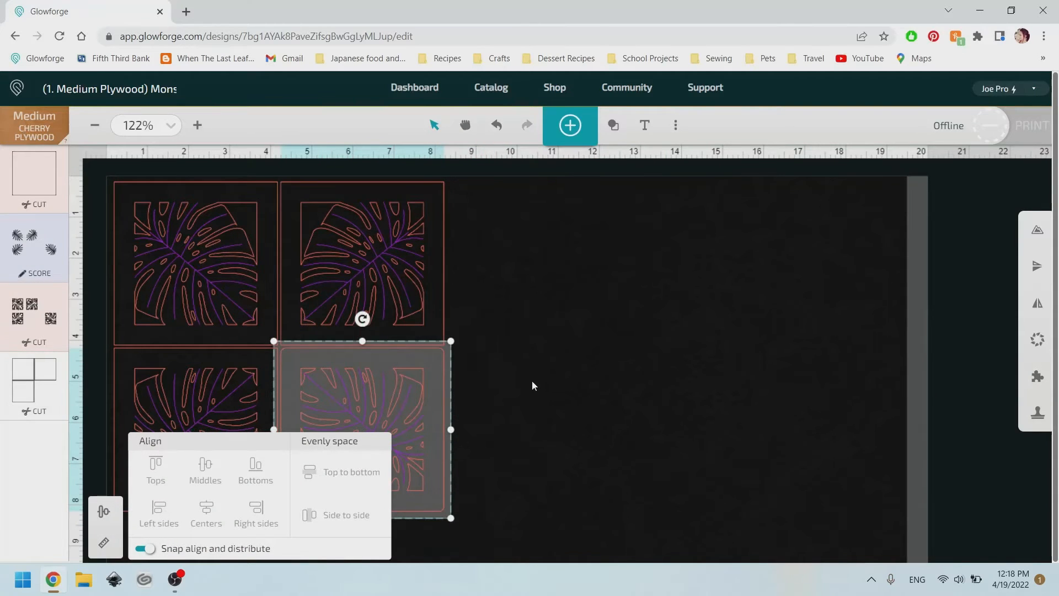
scroll(546, 429, "down", 2)
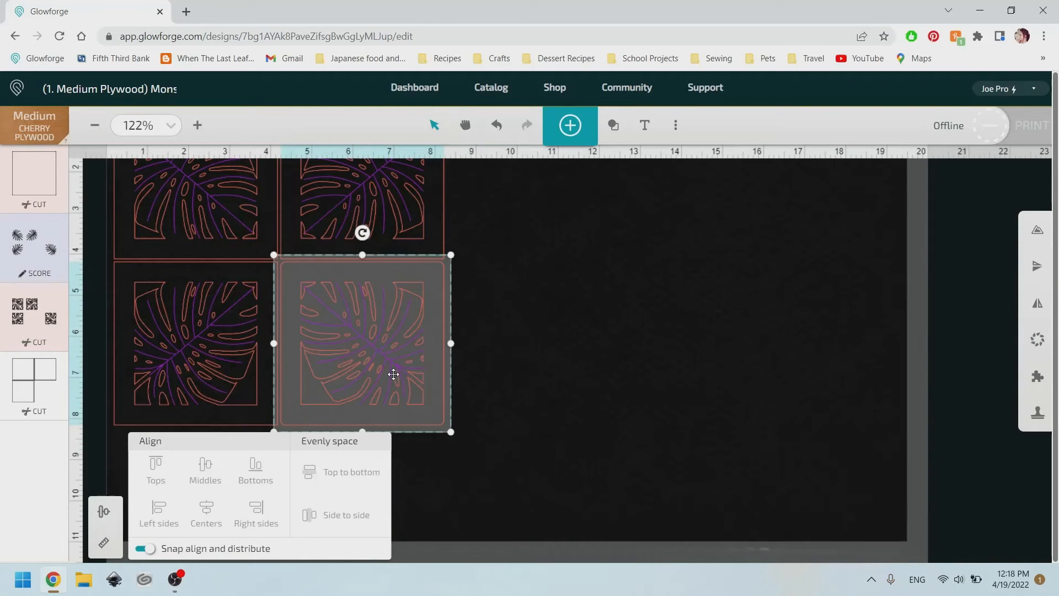
Copy the new coaster and paste a duplicate.
right_click(393, 375)
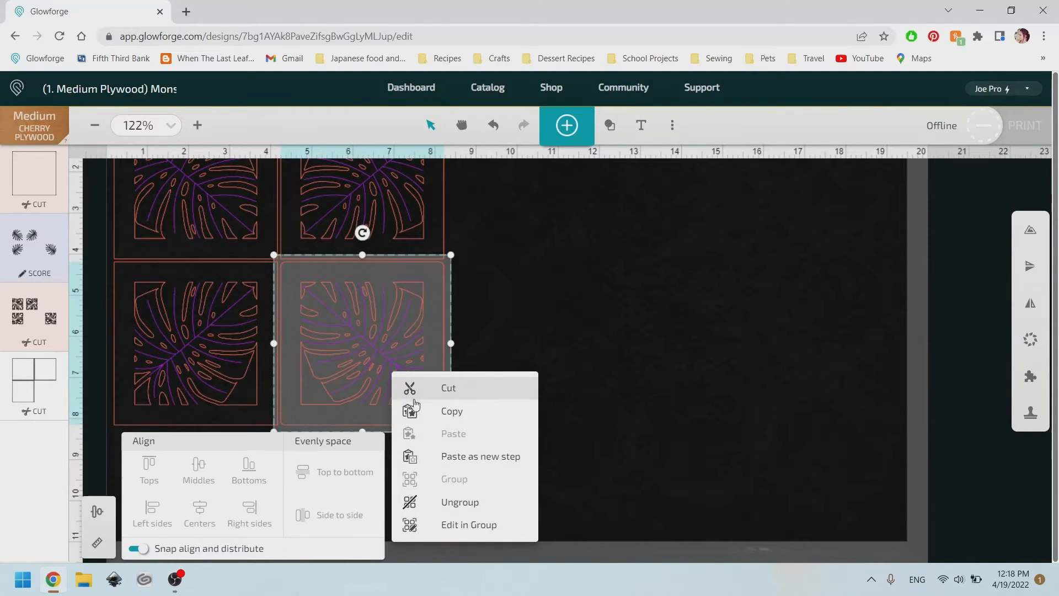
left_click(444, 412)
right_click(394, 359)
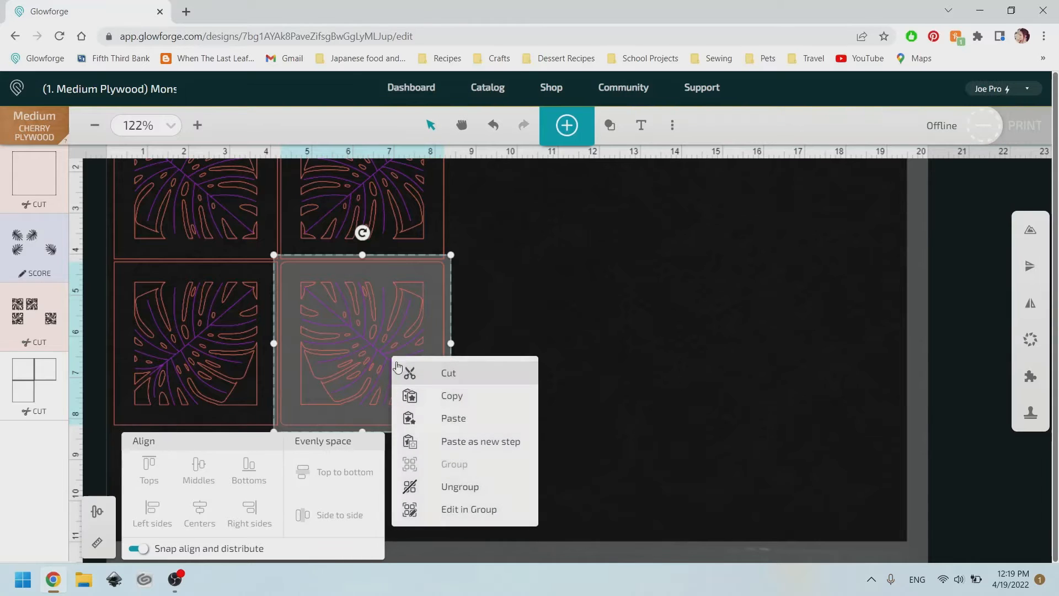
left_click(448, 415)
Rotate the pasted coaster copy and move it up to the top row.
left_click_drag(377, 370, 537, 337)
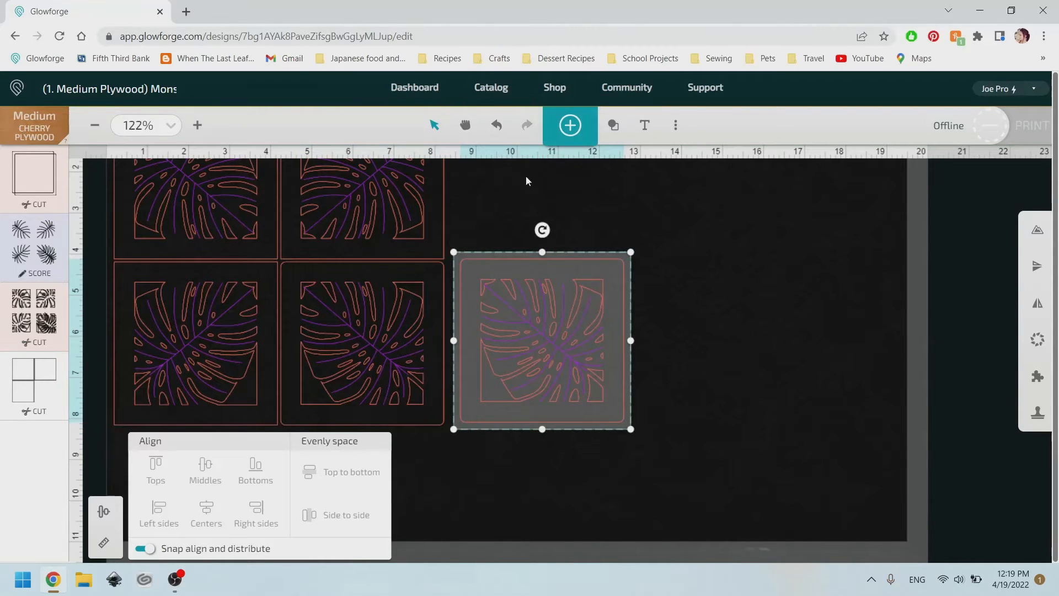
left_click_drag(543, 230, 512, 339)
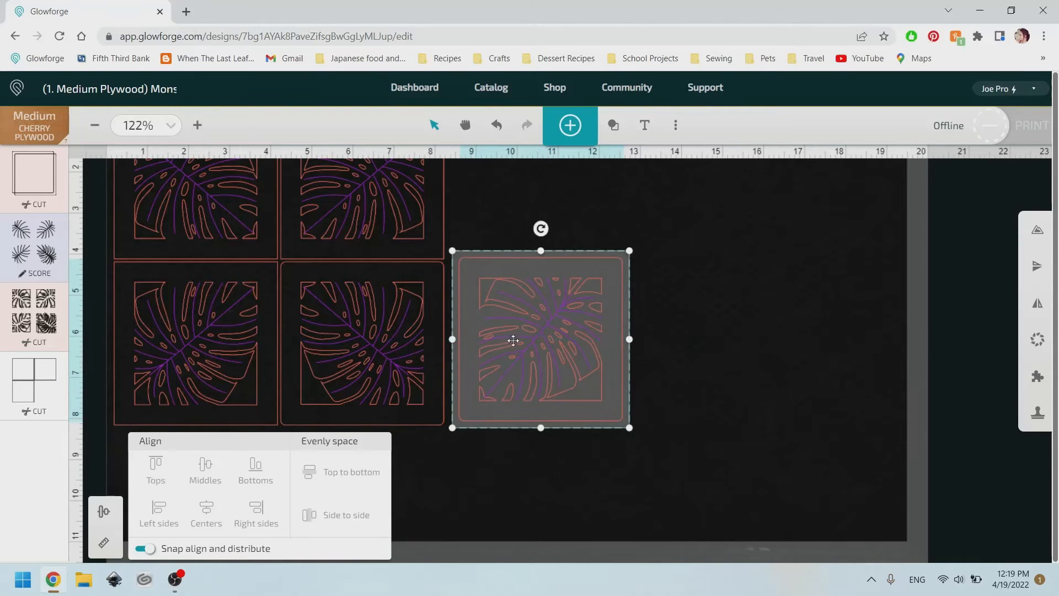
left_click_drag(547, 381, 532, 215)
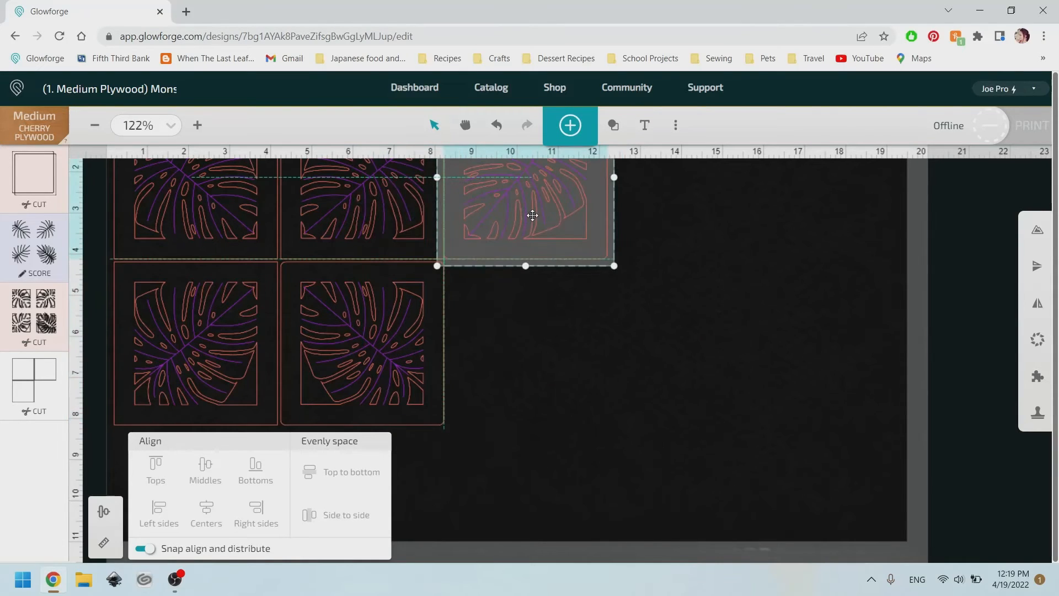
scroll(640, 240, "up", 3)
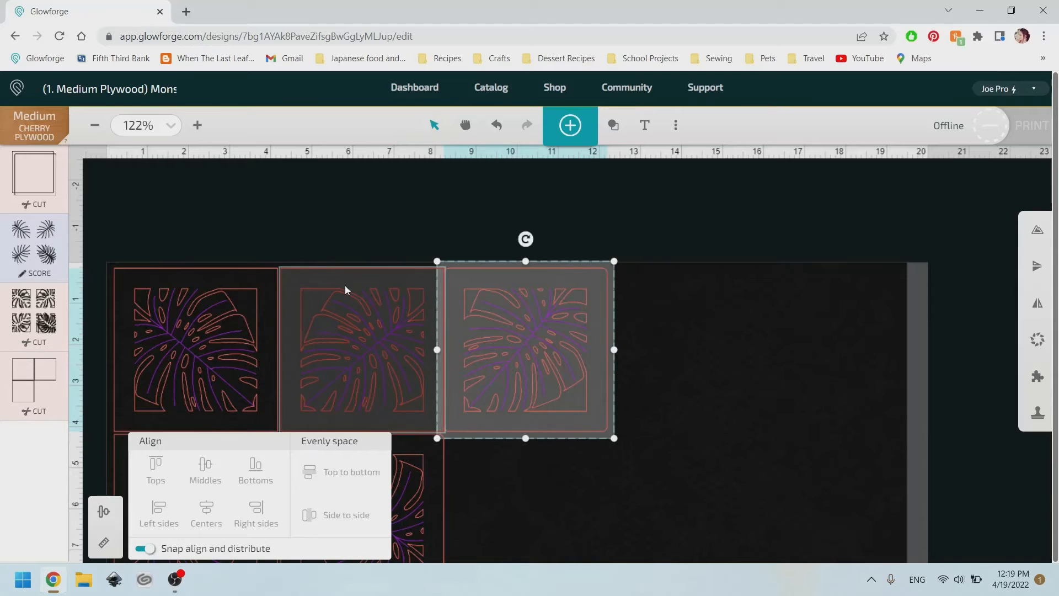
scroll(321, 251, "down", 3)
Move the top-middle coaster aside and place the rotated copy in its slot.
left_click_drag(326, 214, 769, 430)
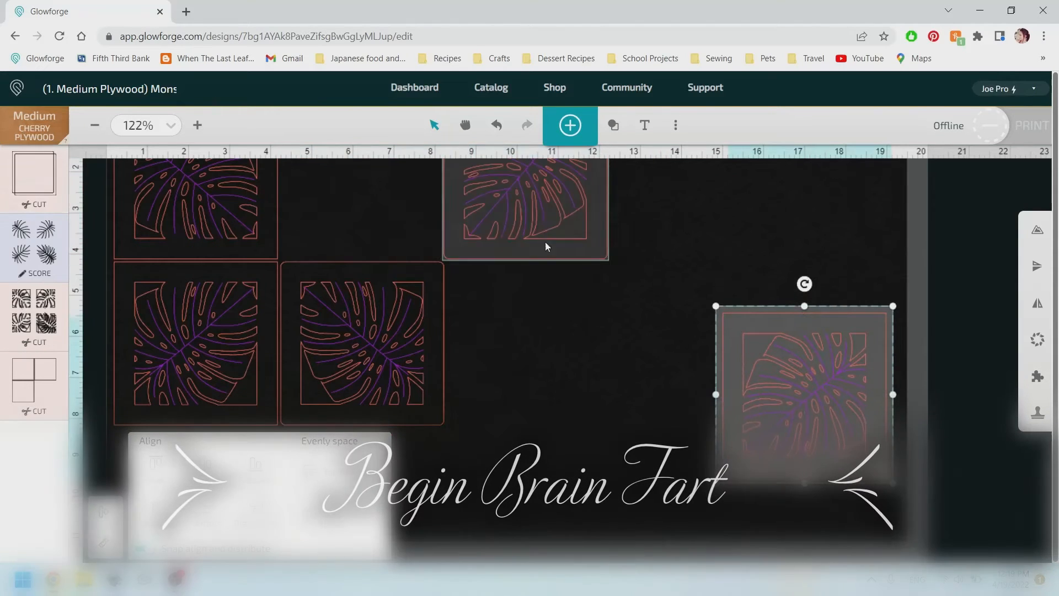
left_click_drag(547, 247, 395, 218)
left_click(533, 253)
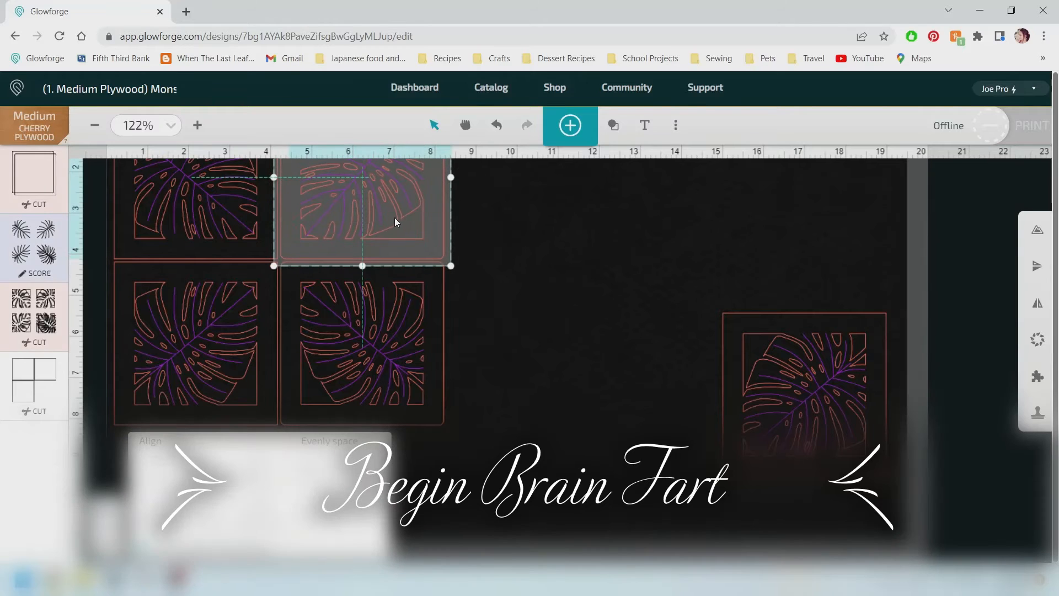
left_click(535, 242)
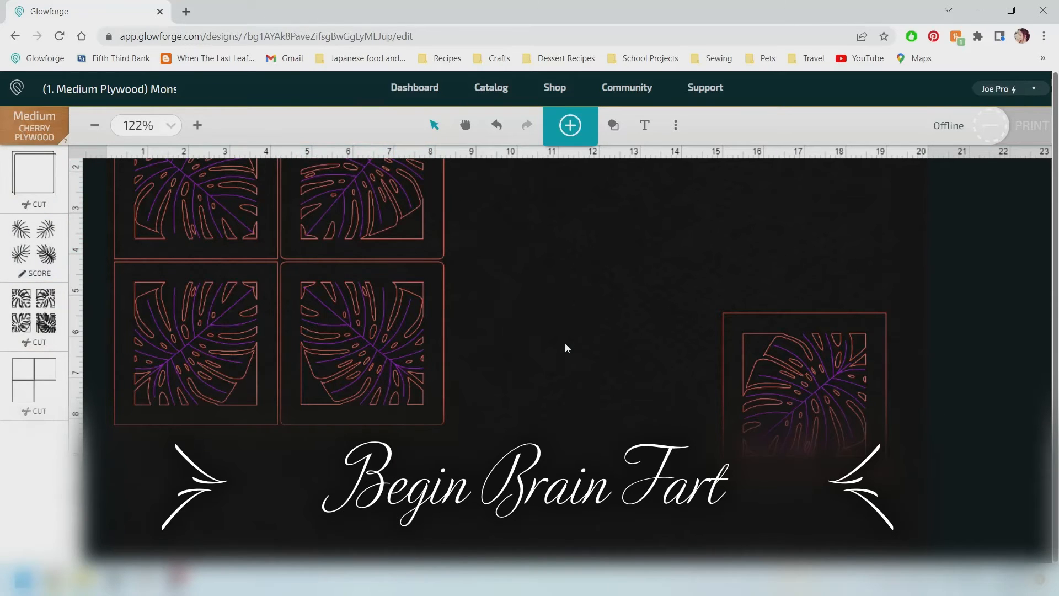
scroll(409, 231, "up", 3)
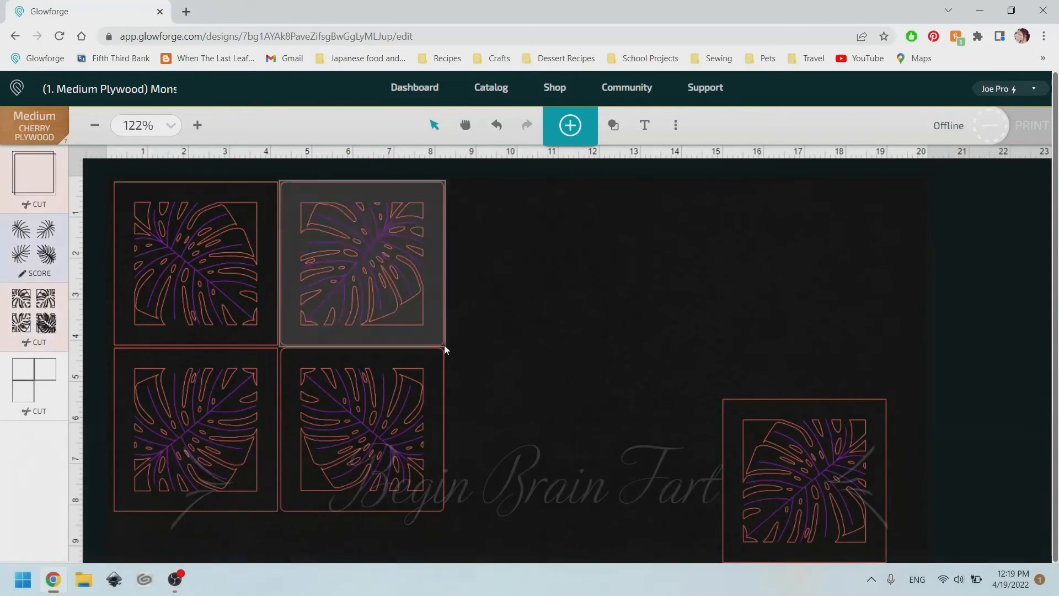
Shift the middle column of coasters one slot to the right.
left_click_drag(541, 444, 348, 260)
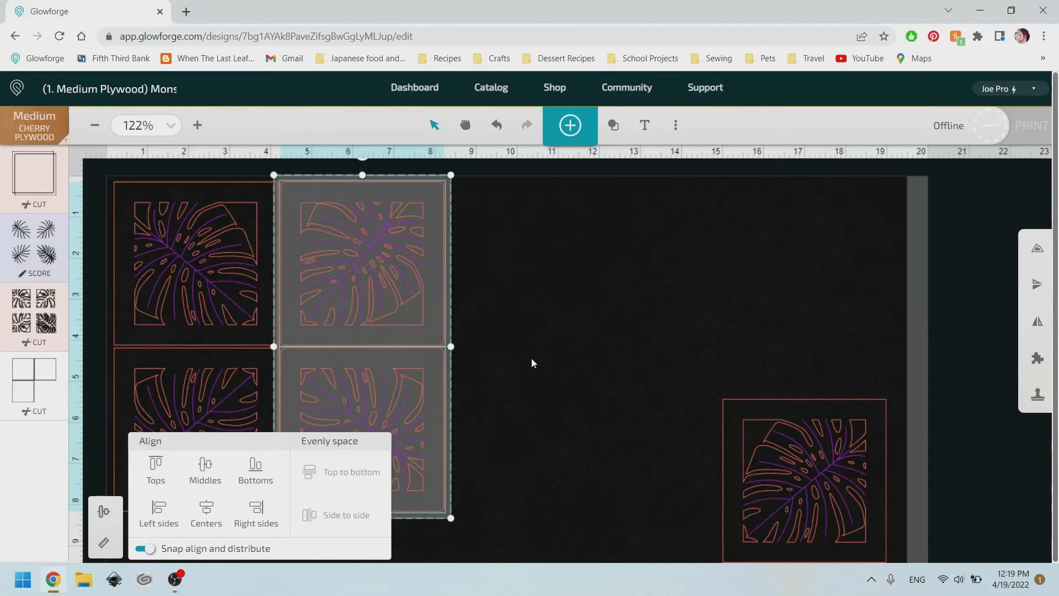
left_click_drag(392, 302, 562, 304)
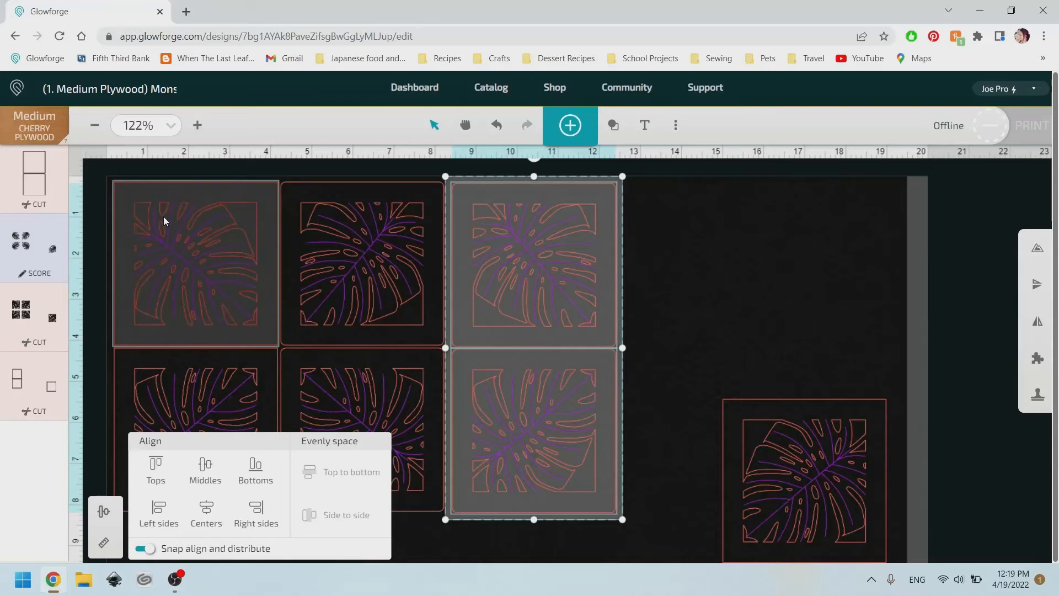
Rearrange the coasters into a two-by-two grid, moving the spare ones off to the right.
scroll(163, 217, "down", 2)
left_click_drag(99, 194, 190, 299)
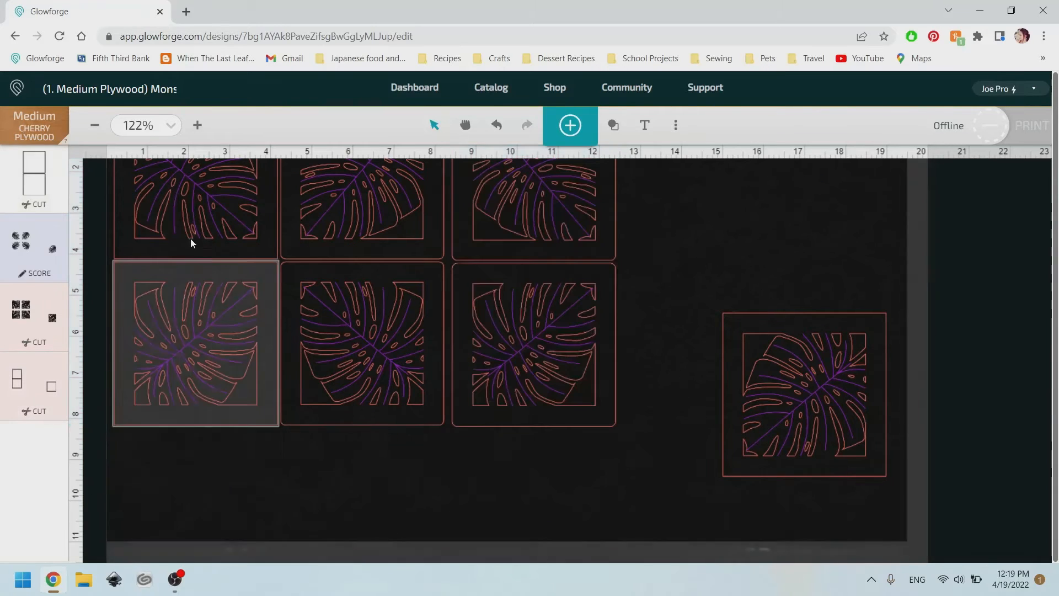
left_click_drag(191, 242, 843, 329)
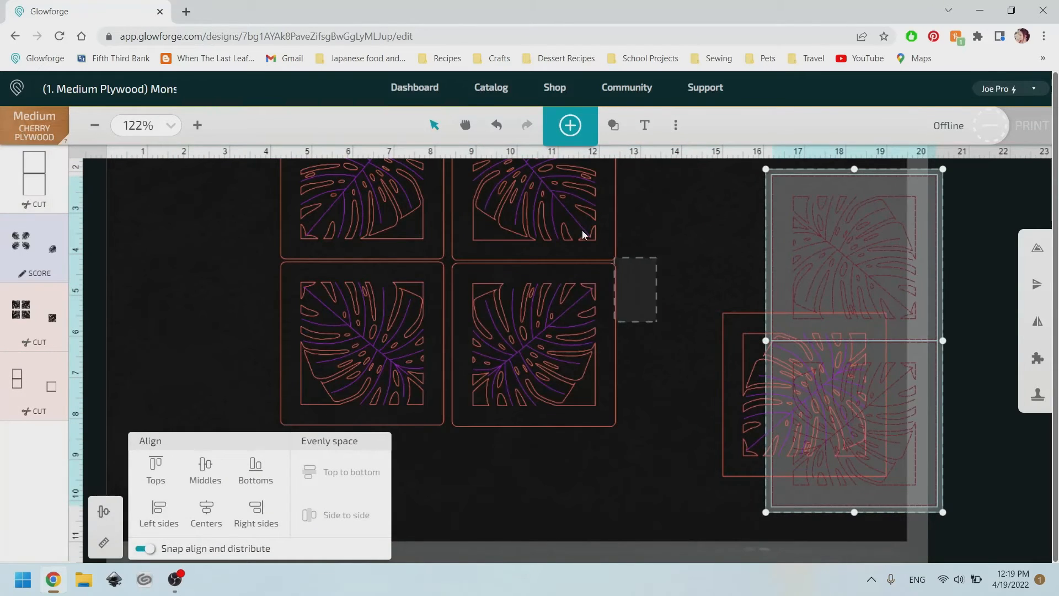
left_click_drag(583, 234, 247, 230)
left_click(508, 271)
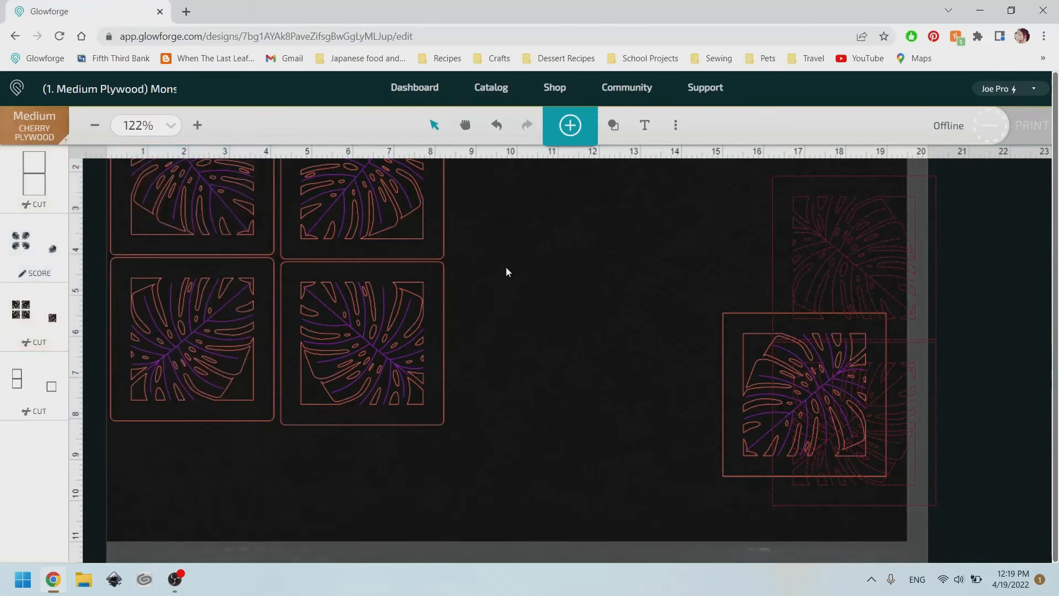
left_click_drag(238, 486, 203, 220)
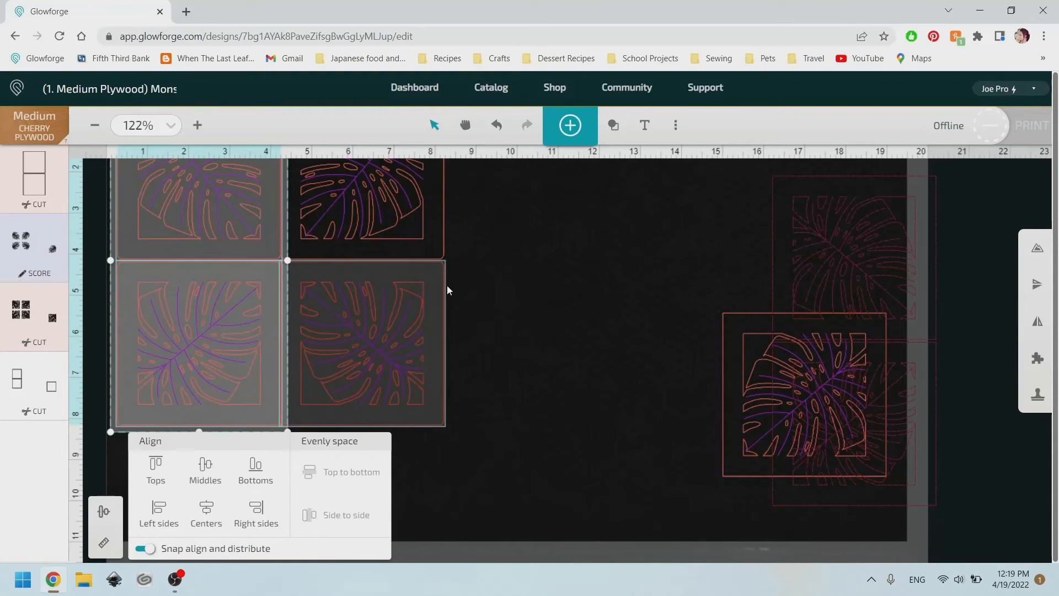
left_click(545, 252)
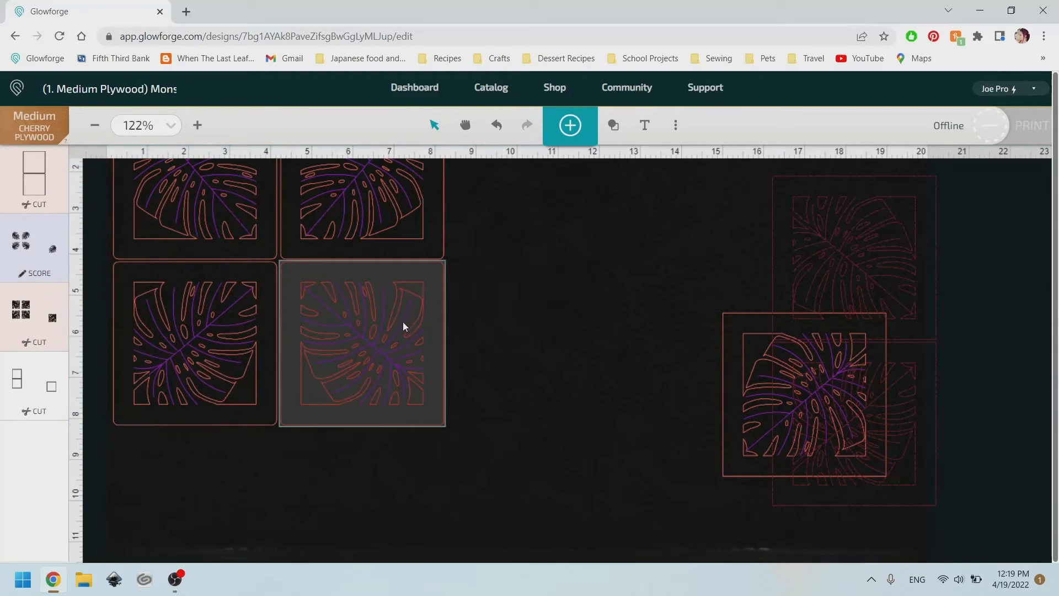
scroll(469, 309, "up", 2)
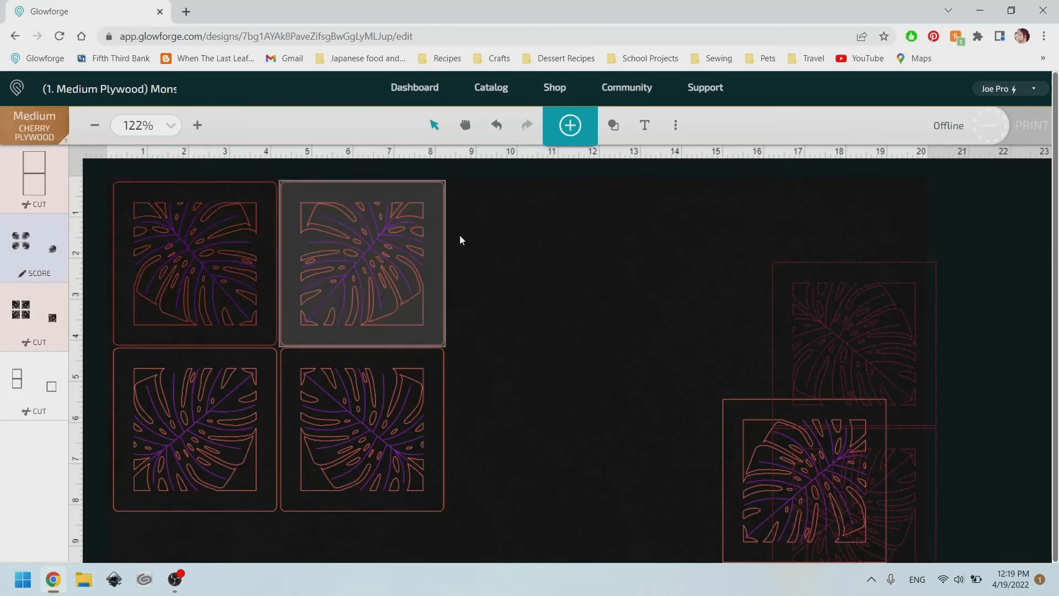
scroll(615, 260, "down", 2)
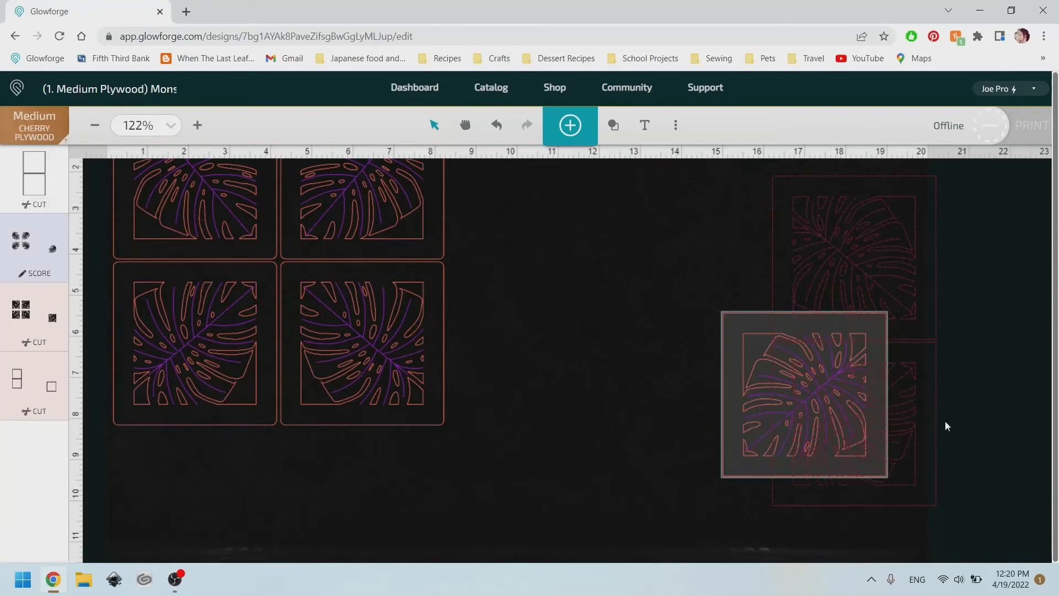
Delete the spare coasters outside the two-by-two grid.
left_click_drag(965, 521, 732, 177)
key("Delete")
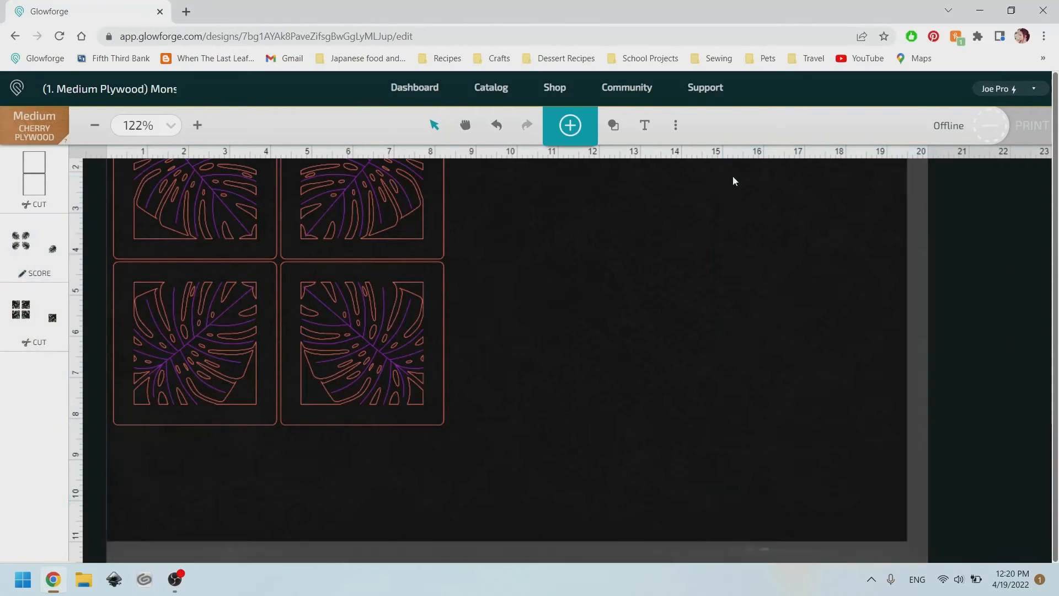
scroll(522, 309, "up", 2)
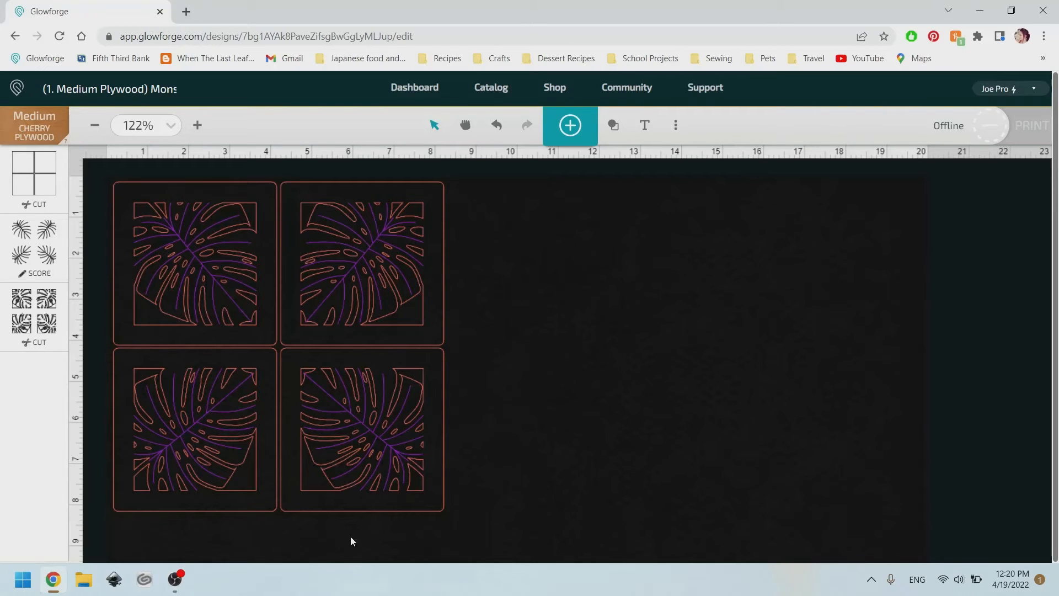
Switch to Inkscape.
left_click(110, 583)
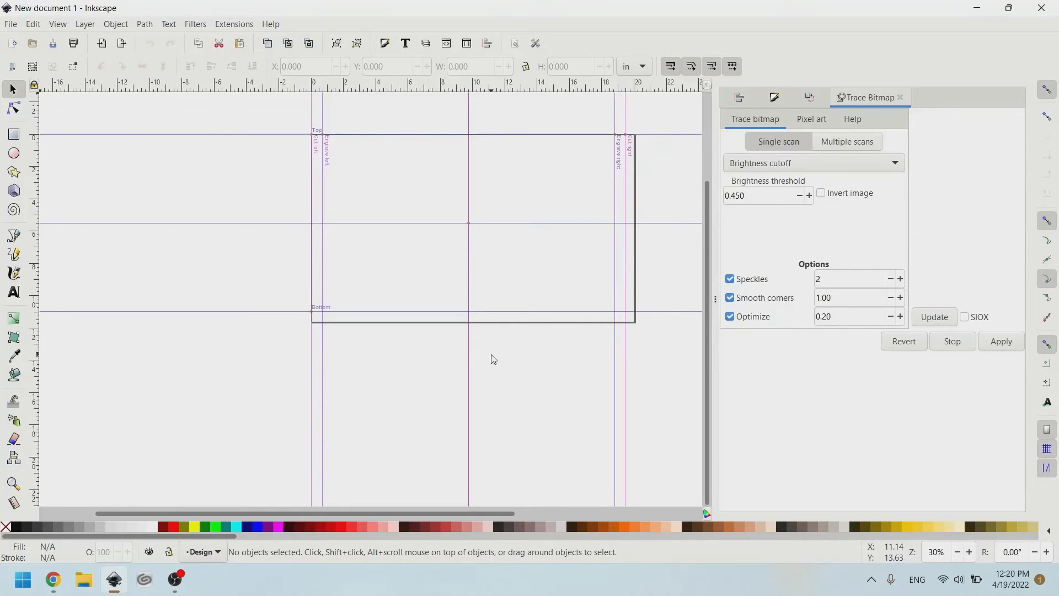
Clear the canvas and draw a rounded-corner square about 2.6 in wide.
key("ctrl+a")
key("Delete")
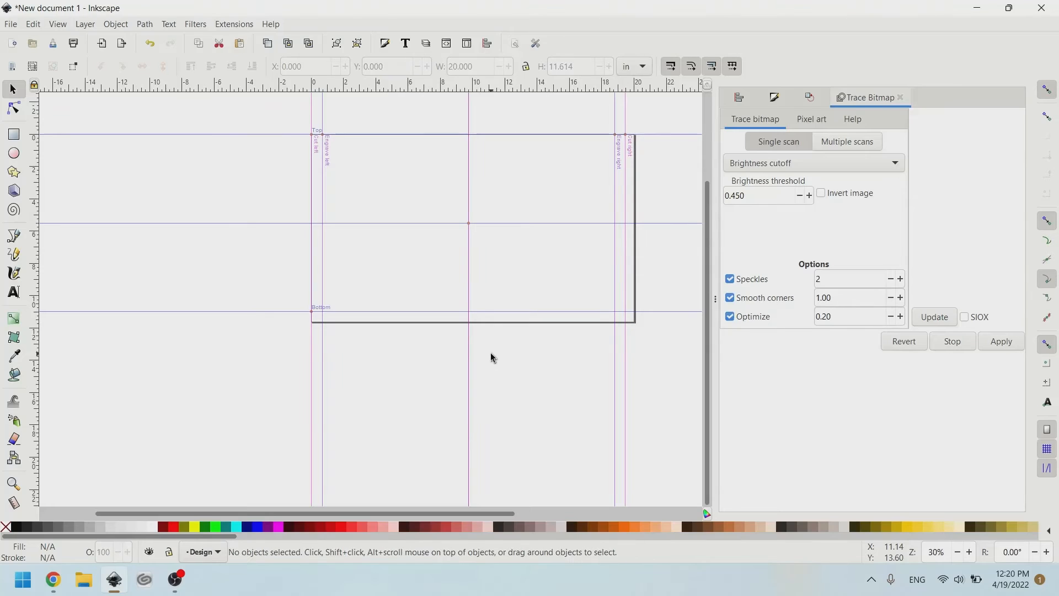
left_click(17, 139)
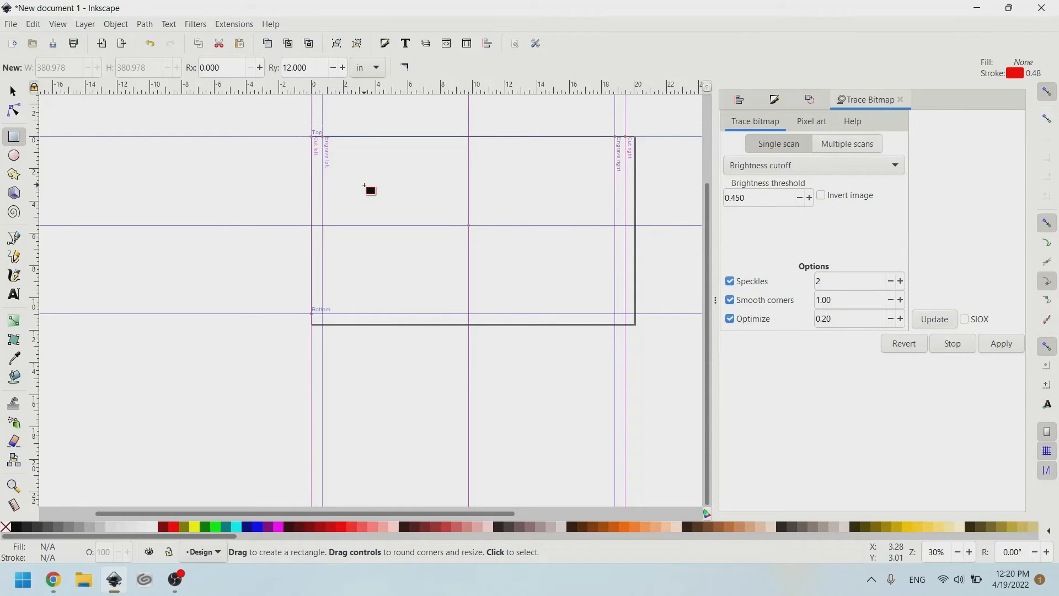
left_click_drag(343, 164, 385, 201)
scroll(383, 190, "up", 4)
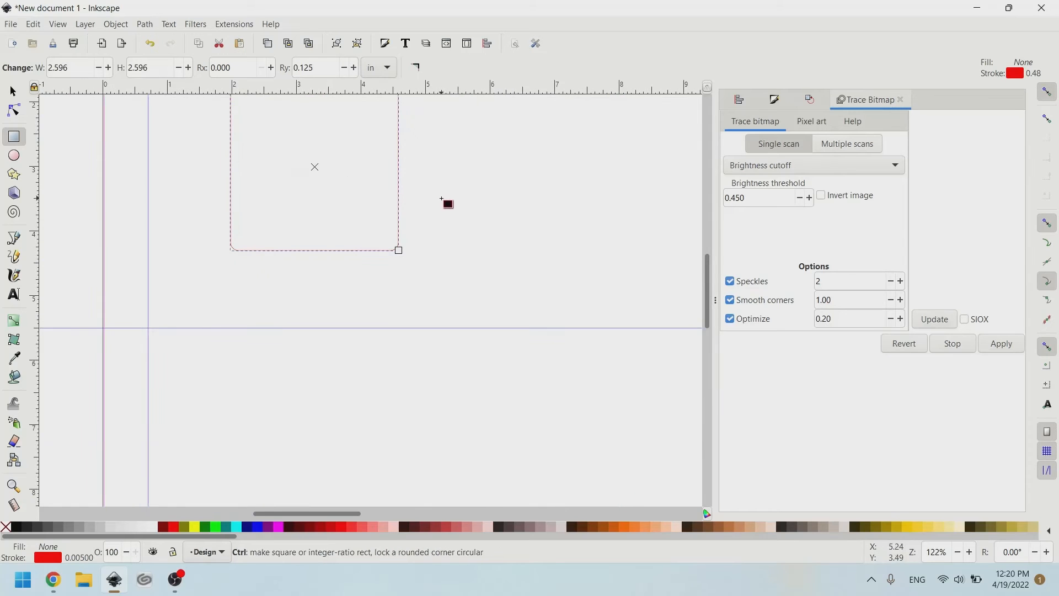
left_click_drag(398, 154, 522, 279)
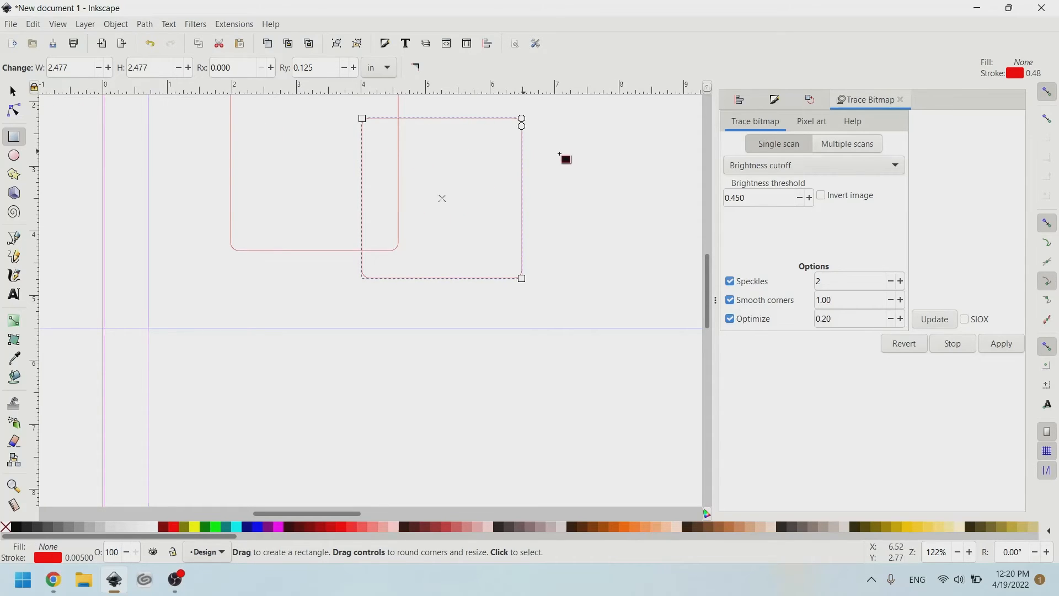
scroll(566, 159, "up", 4)
key("Delete")
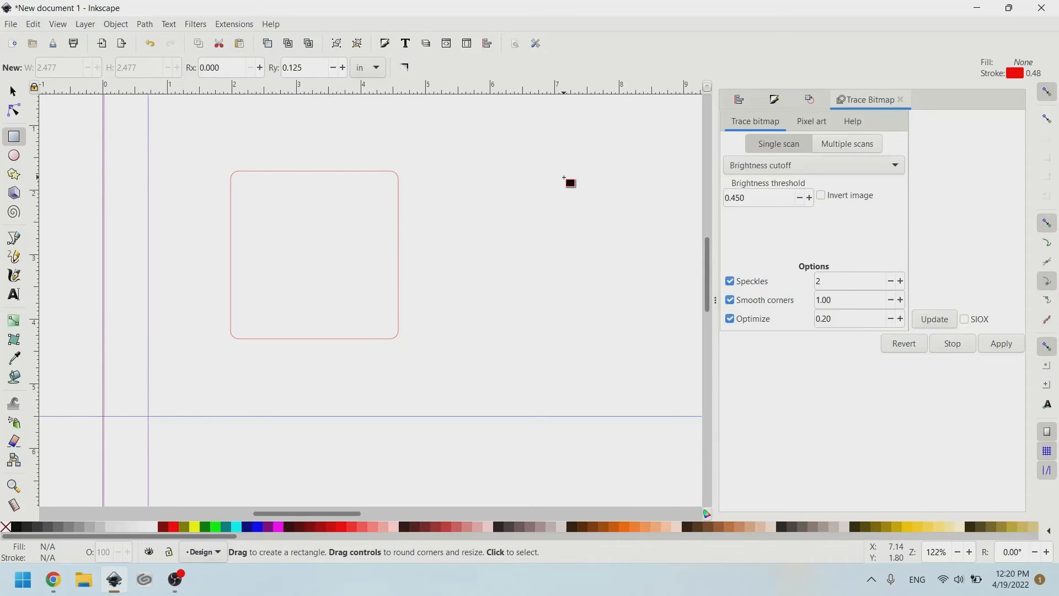
Select the first square and remove its rounded corners.
left_click(13, 91)
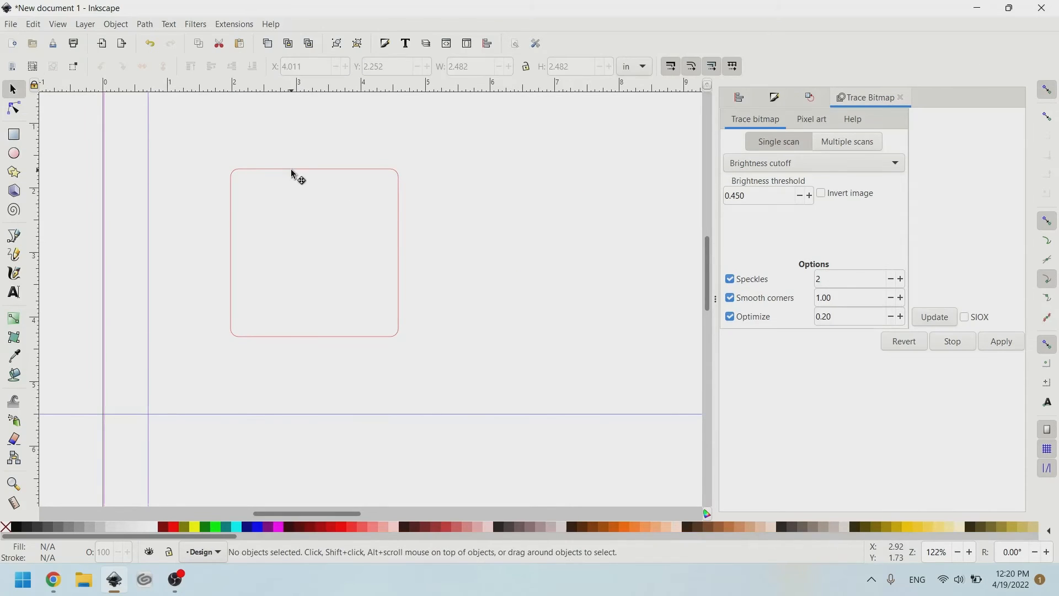
left_click(275, 169)
left_click(9, 135)
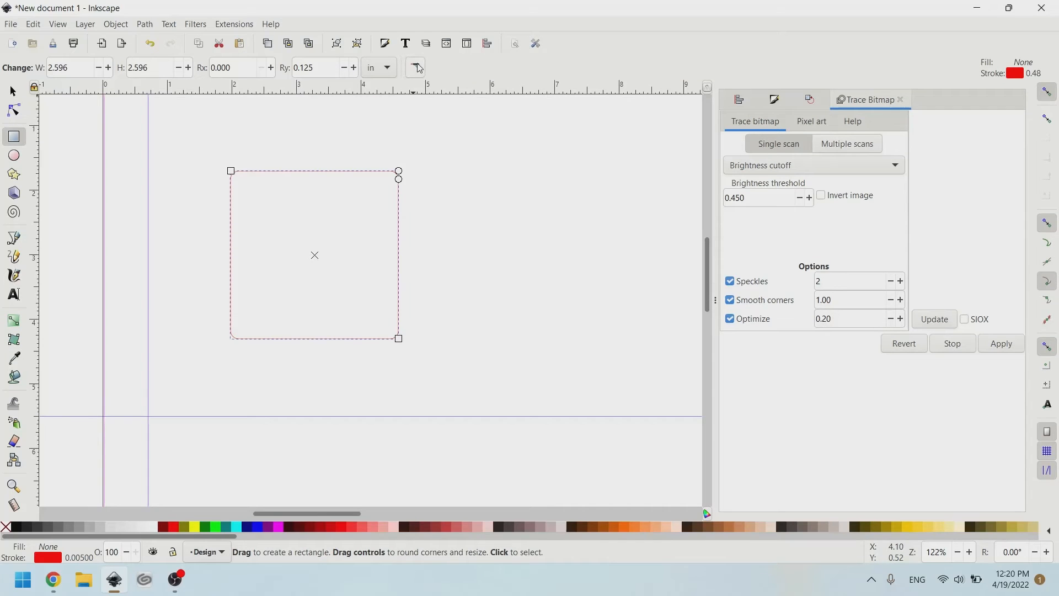
left_click(415, 69)
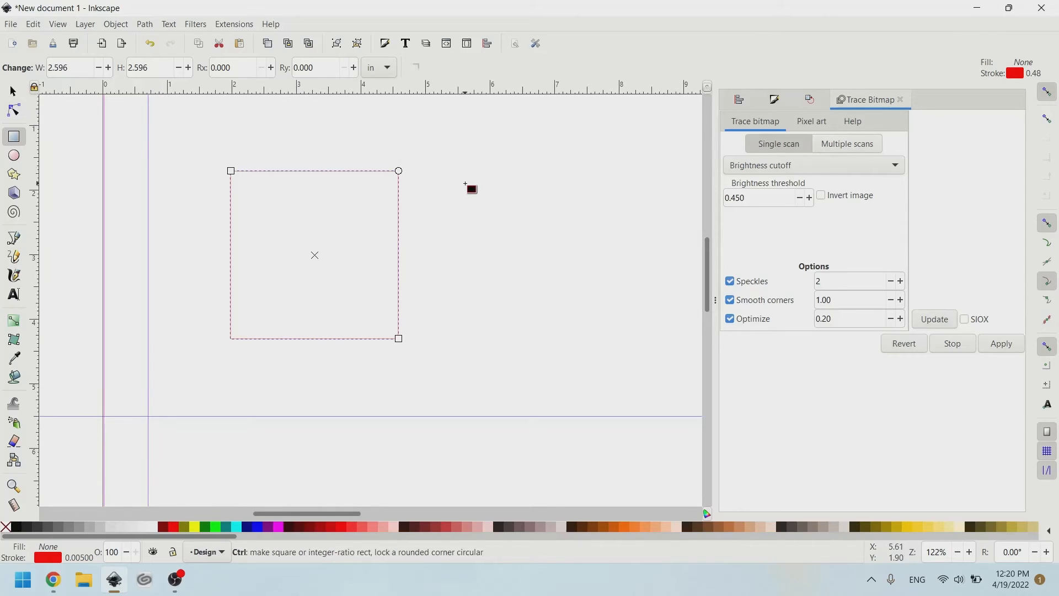
Draw a sharp-cornered square about 2.75 in wide and move it beside the first square.
left_click_drag(395, 117, 555, 274)
scroll(577, 199, "right", 4)
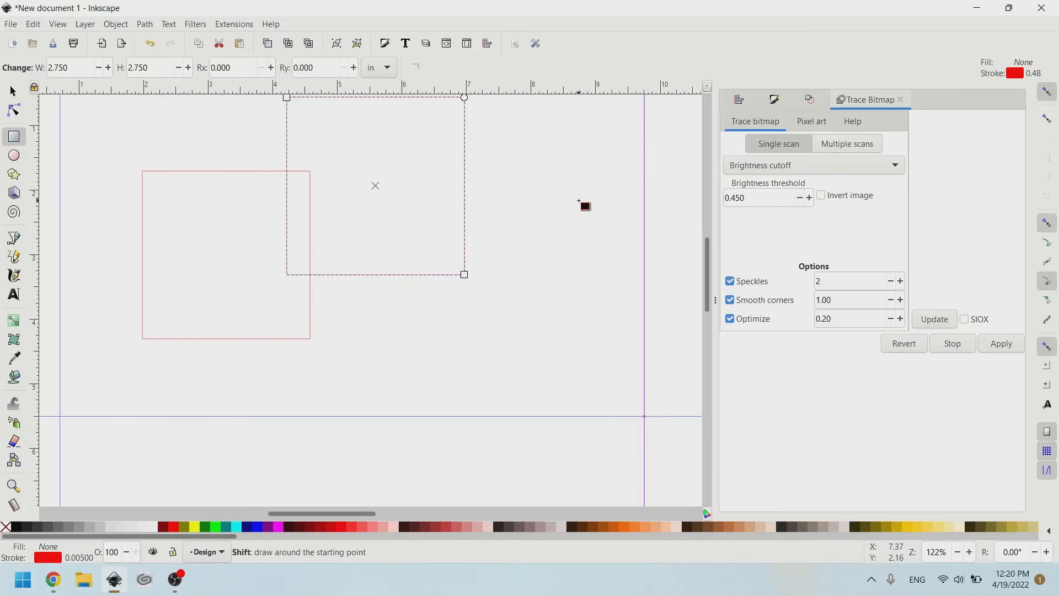
left_click(12, 89)
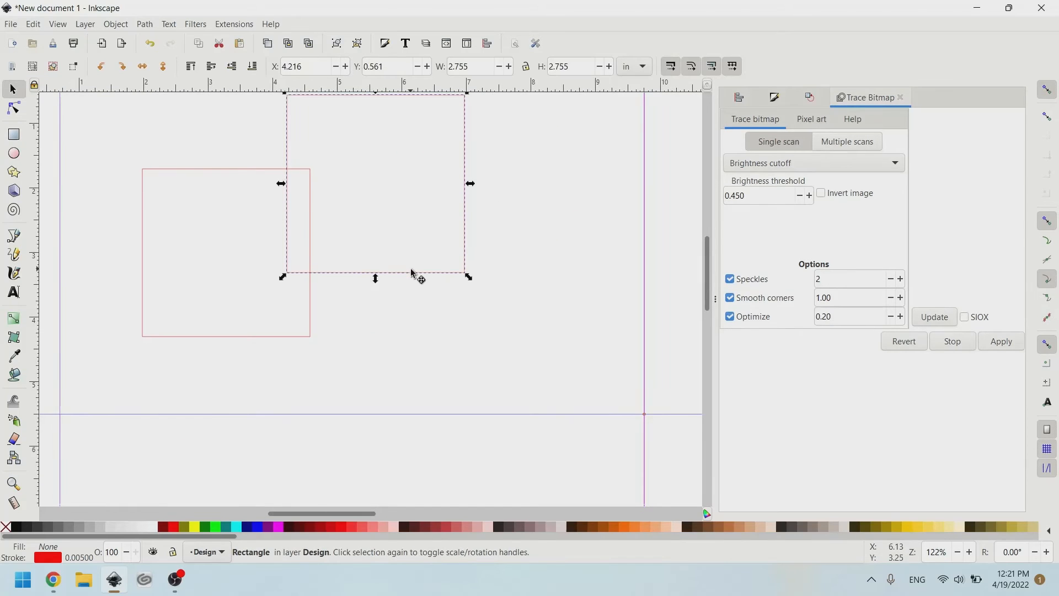
left_click_drag(417, 276, 469, 345)
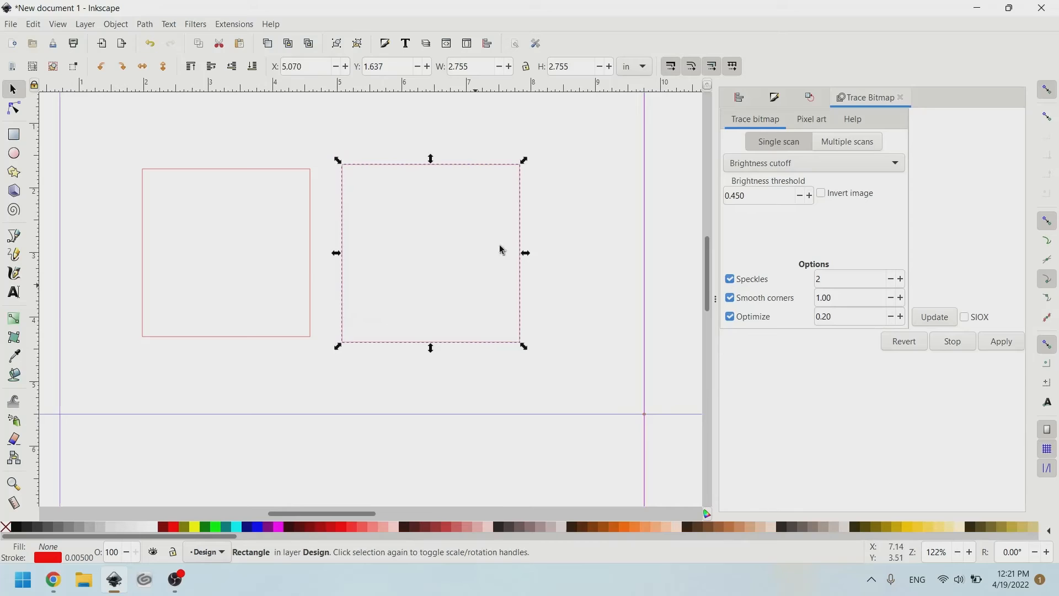
Lock the proportions and set the new square's height to 3.974 in.
left_click(526, 66)
left_click(586, 67)
type("3.")
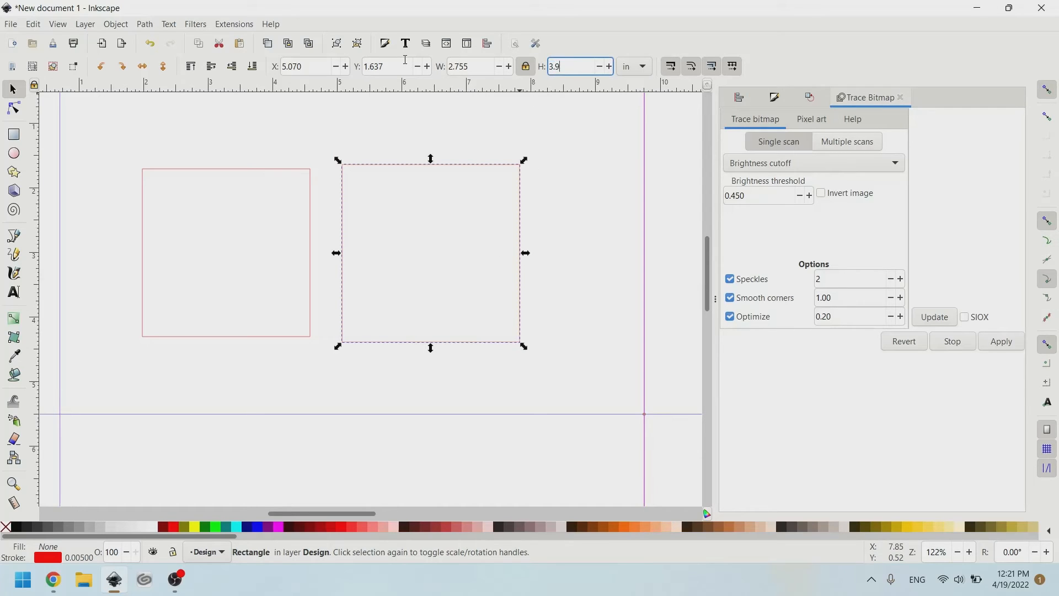
type("974")
key("Return")
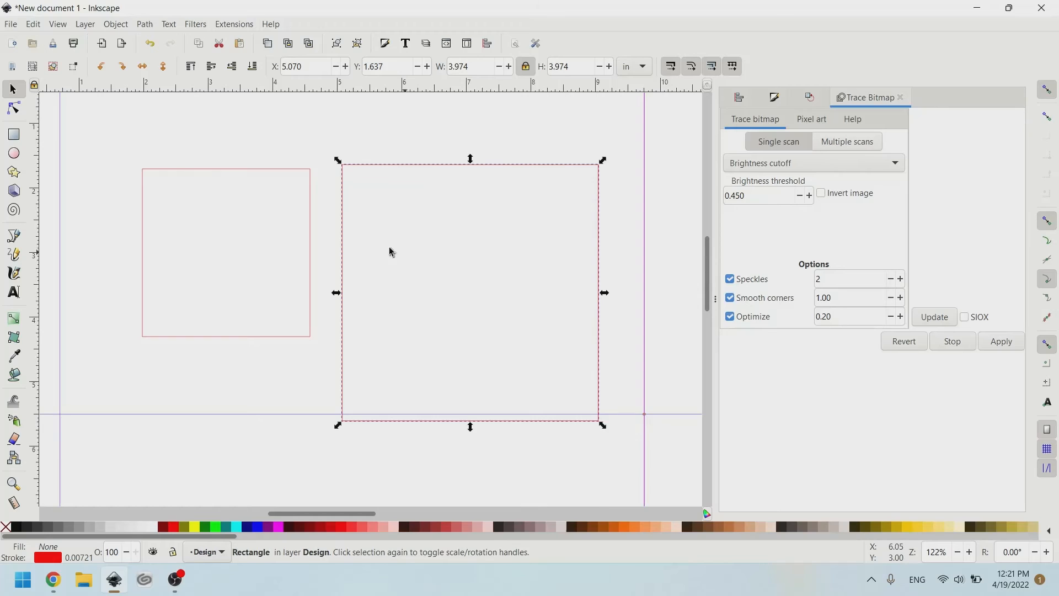
Delete the smaller square and move the 3.974 in square into its place.
scroll(380, 215, "right", 2)
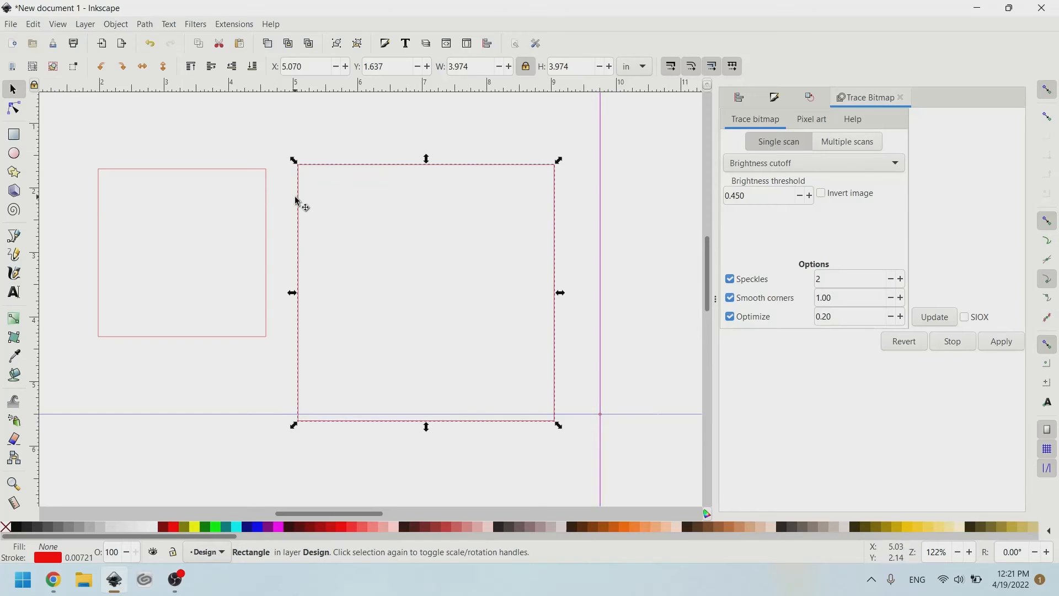
left_click(192, 172)
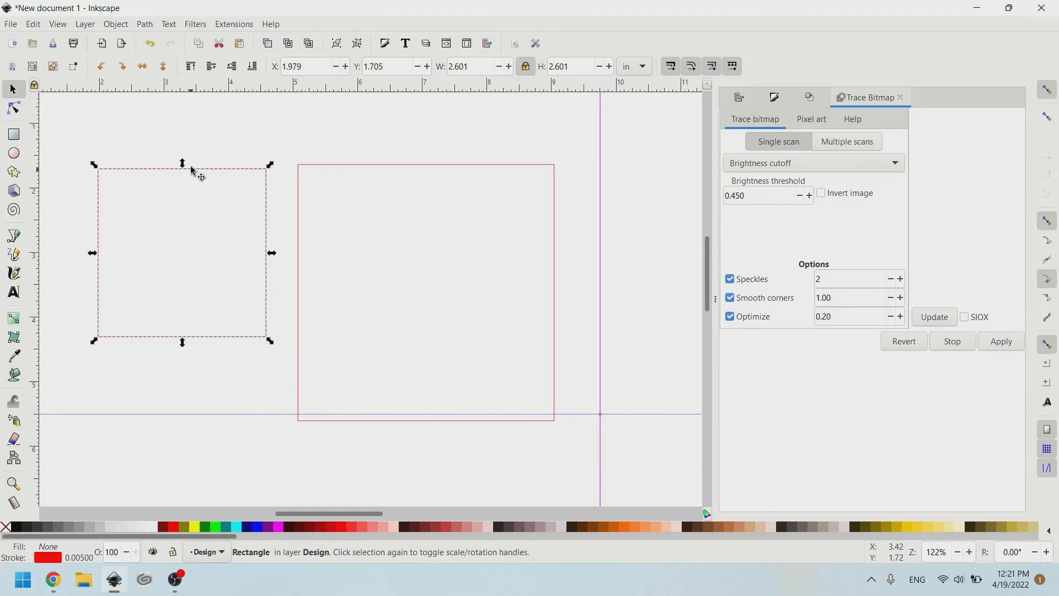
key("Delete")
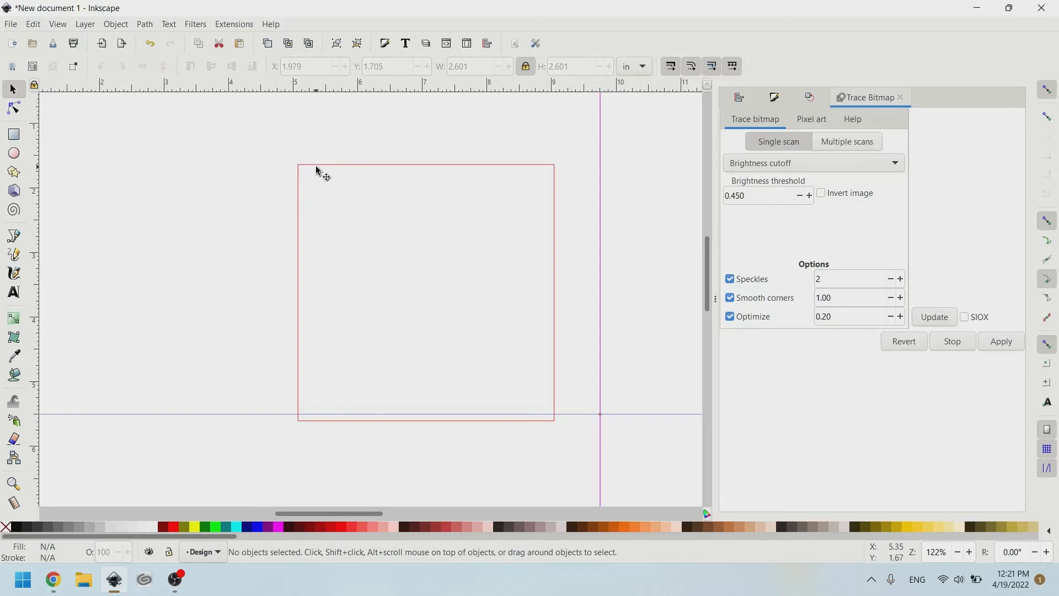
left_click_drag(316, 170, 187, 136)
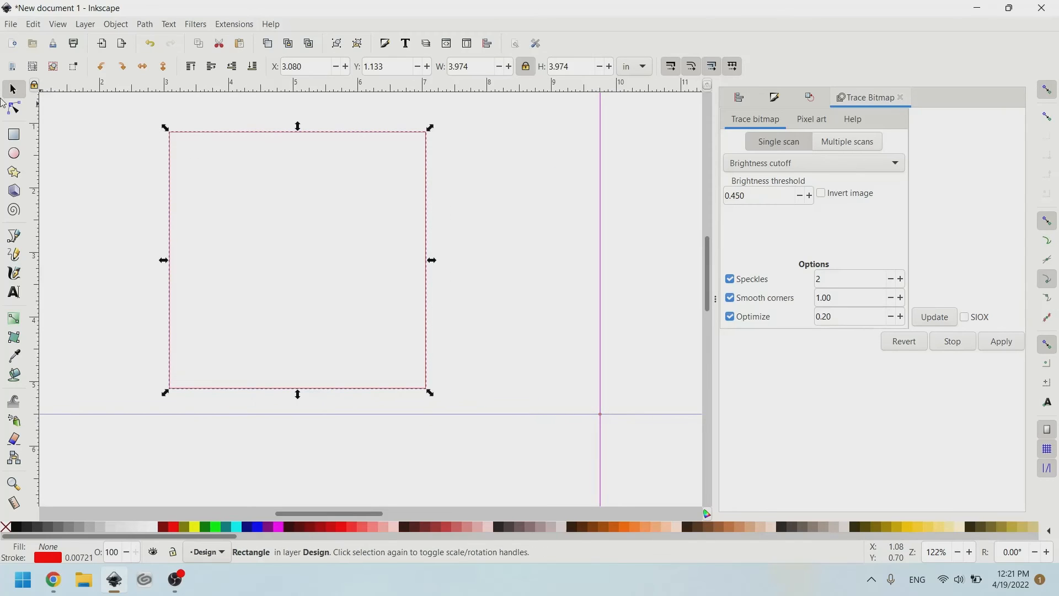
Round the corners of the large square.
left_click(18, 138)
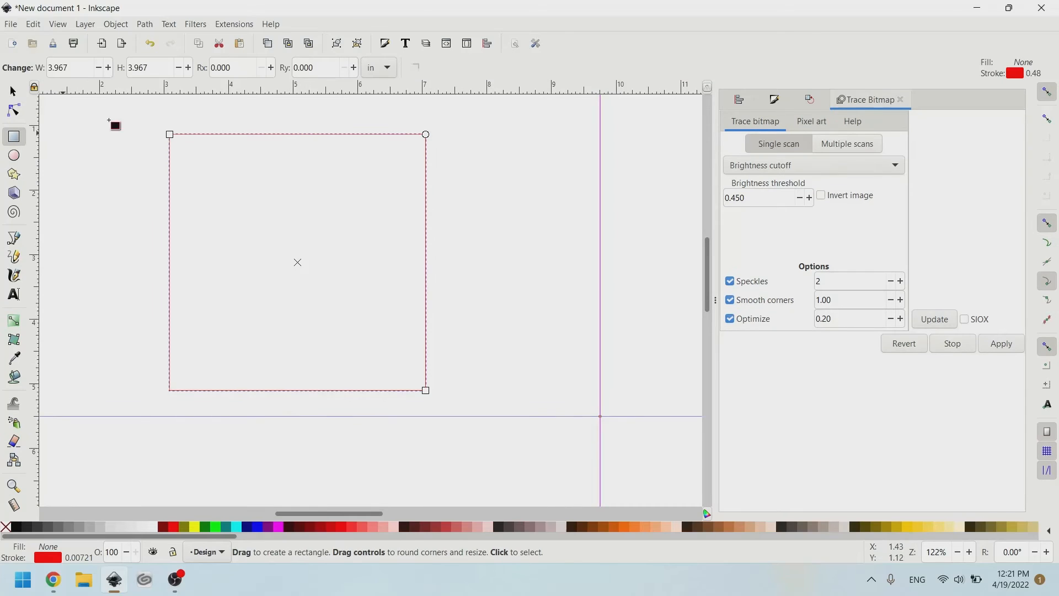
left_click(329, 66)
key("BackSpace")
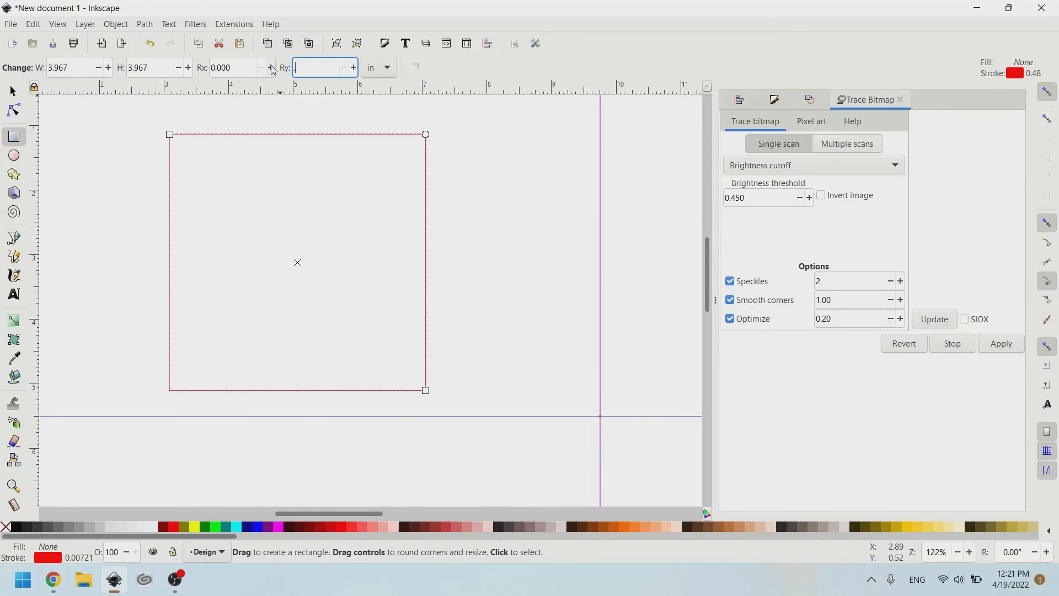
key("Return")
left_click(18, 98)
left_click(513, 208)
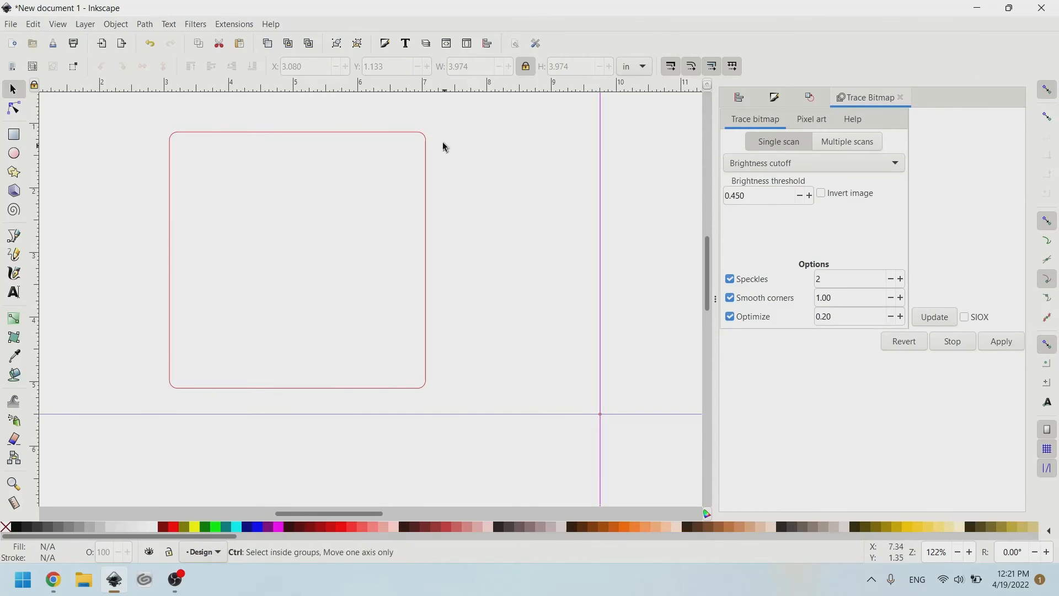
Save the document as drawing on the Desktop in Inkscape SVG format.
scroll(424, 132, "up", 2)
scroll(419, 142, "down", 2)
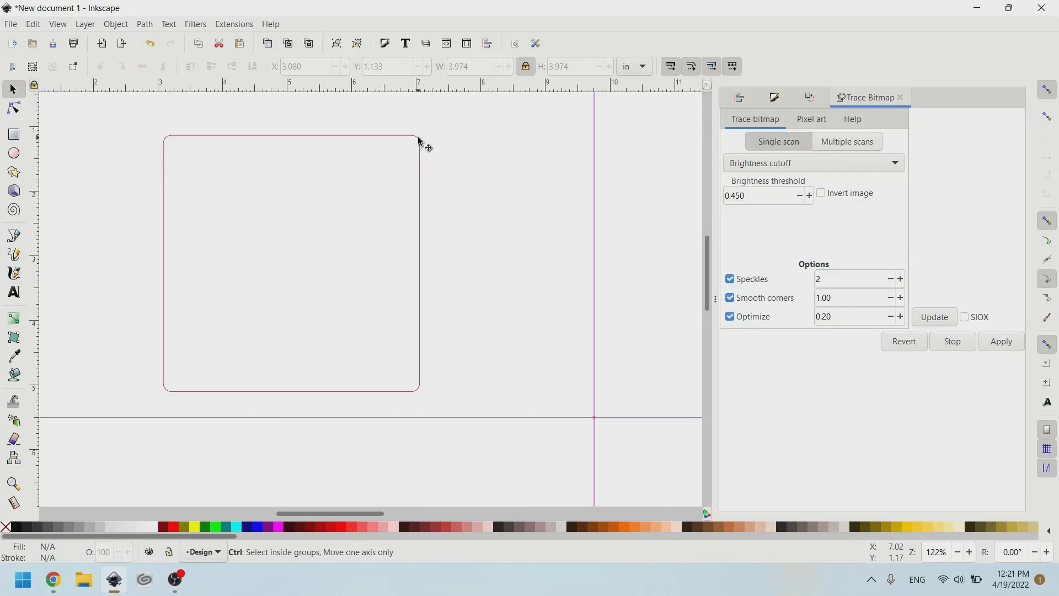
left_click(308, 138)
scroll(461, 161, "down", 2)
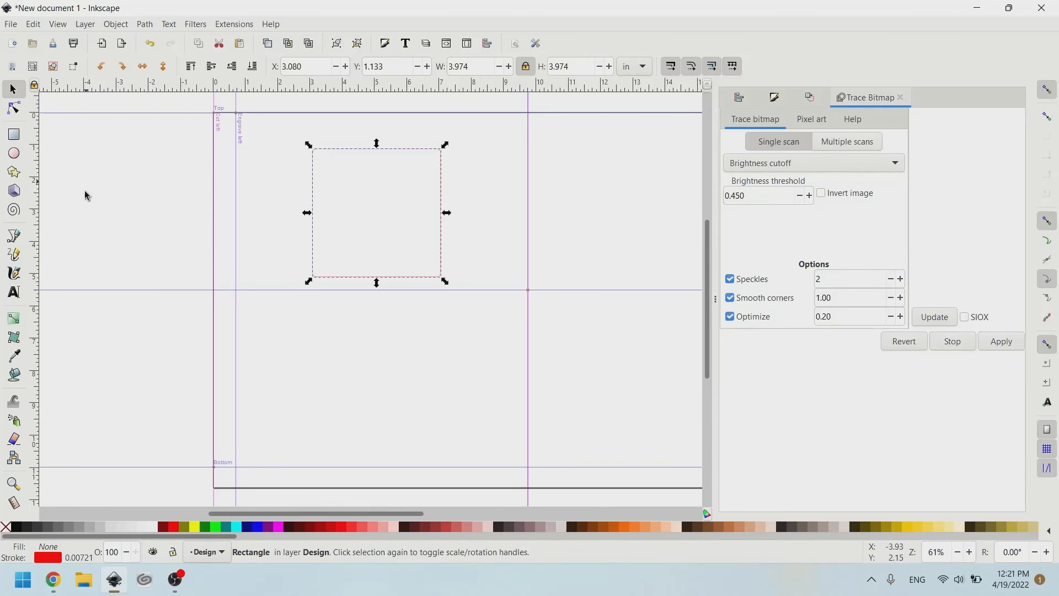
left_click(9, 24)
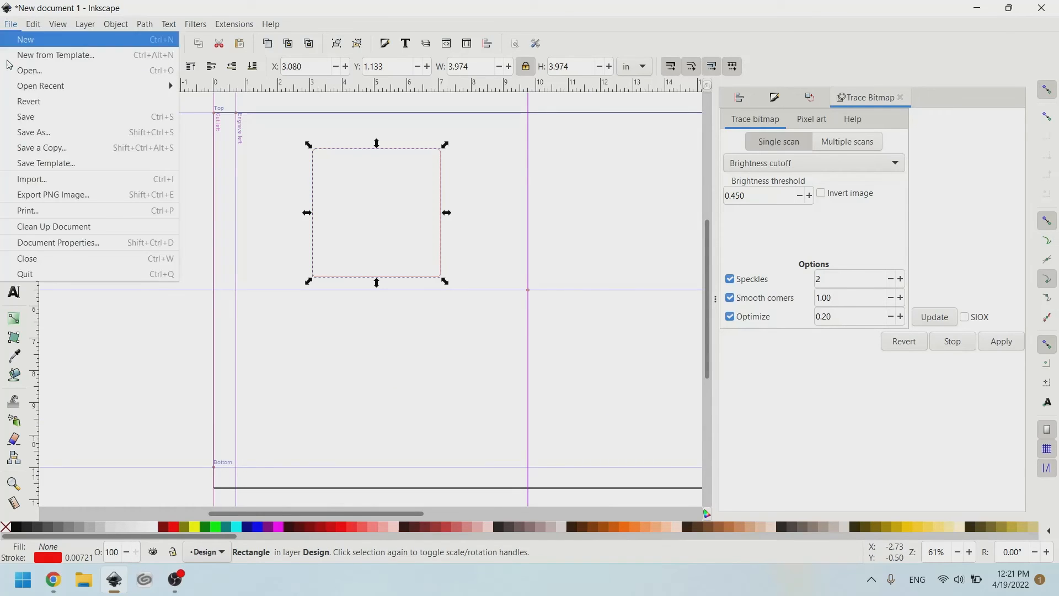
left_click(25, 116)
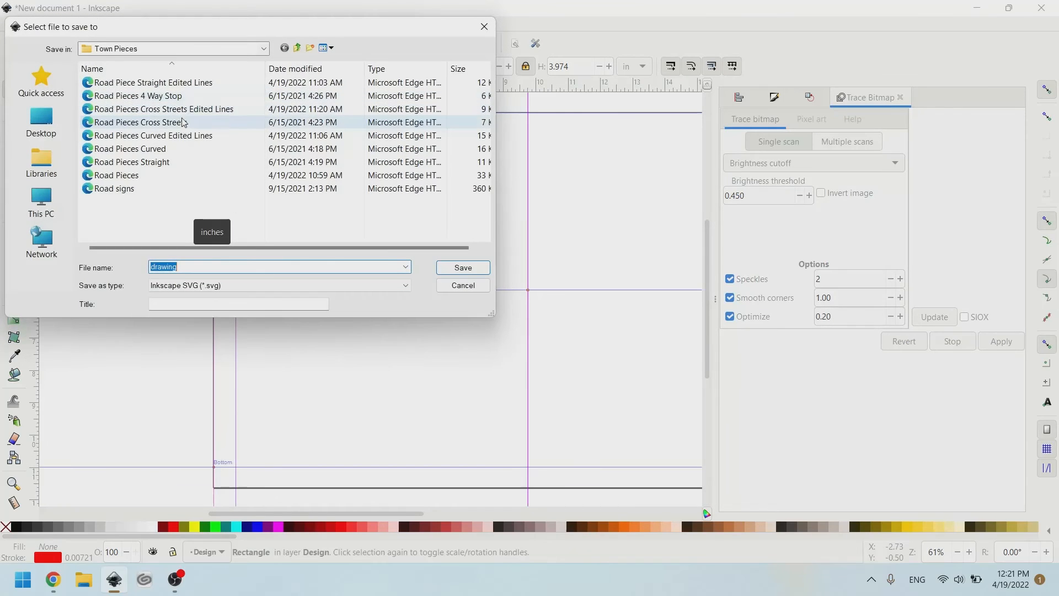
left_click(42, 120)
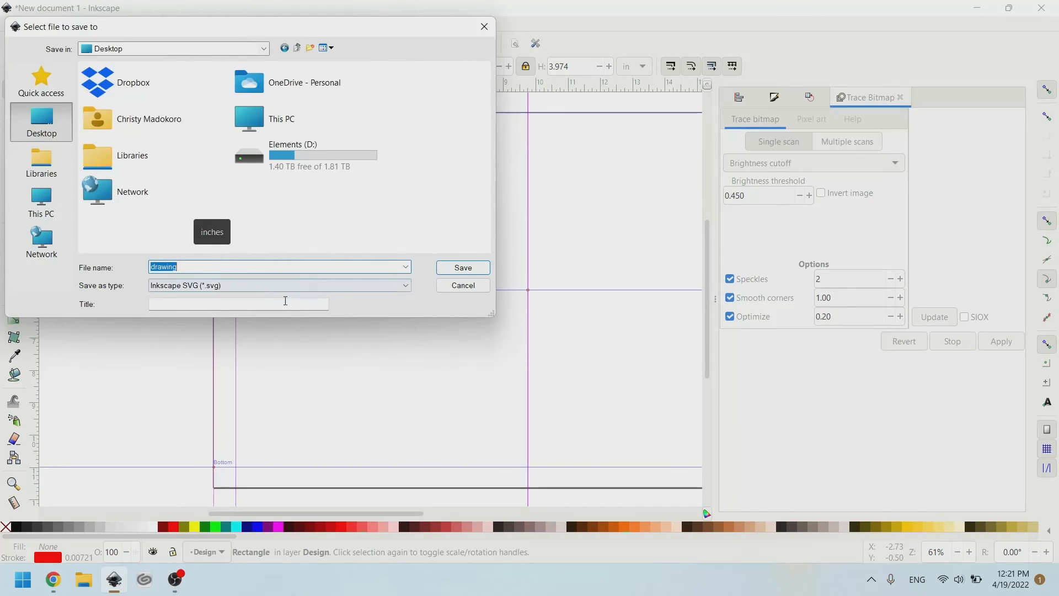
left_click(450, 268)
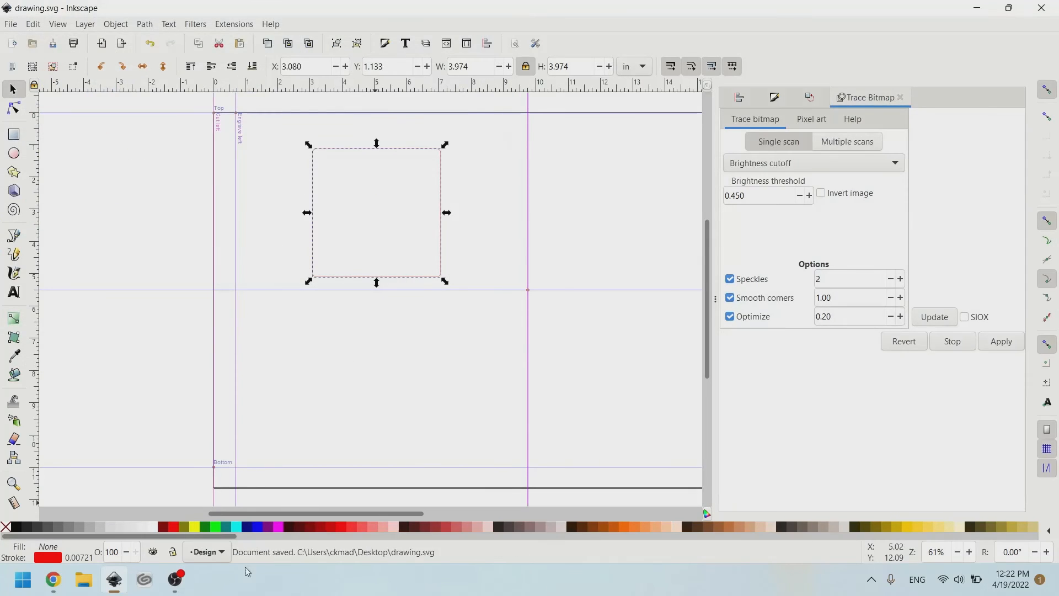
Switch to the Glowforge design in Chrome and upload the drawing file from the Desktop.
left_click(53, 580)
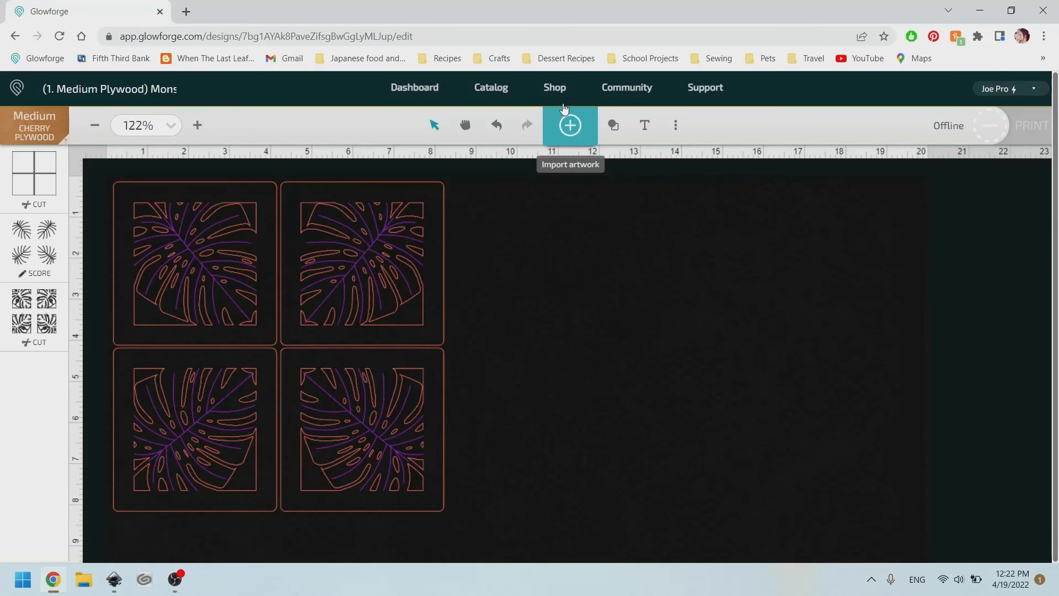
left_click(574, 132)
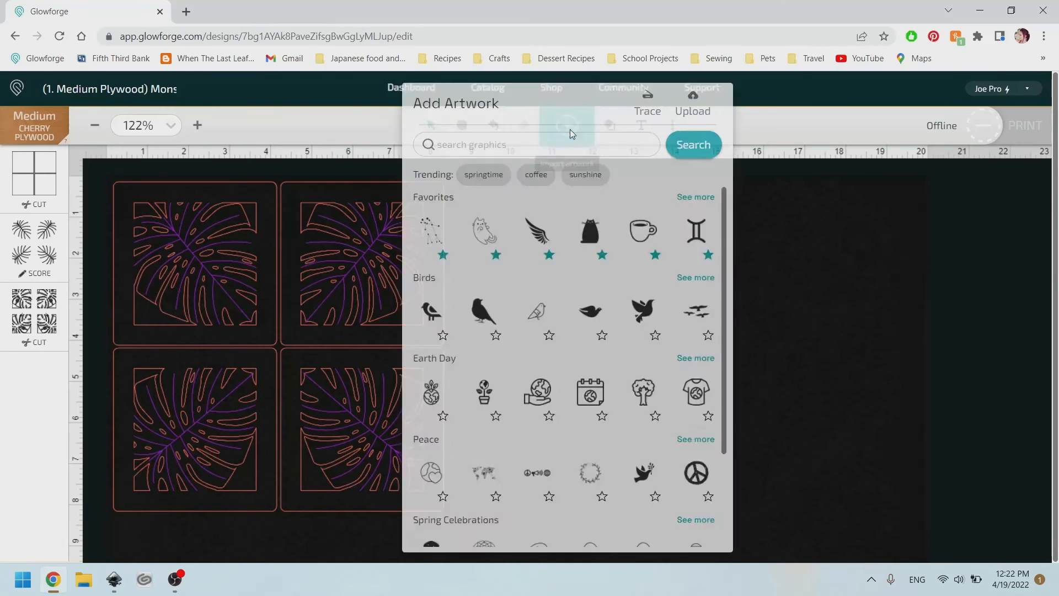
left_click(687, 108)
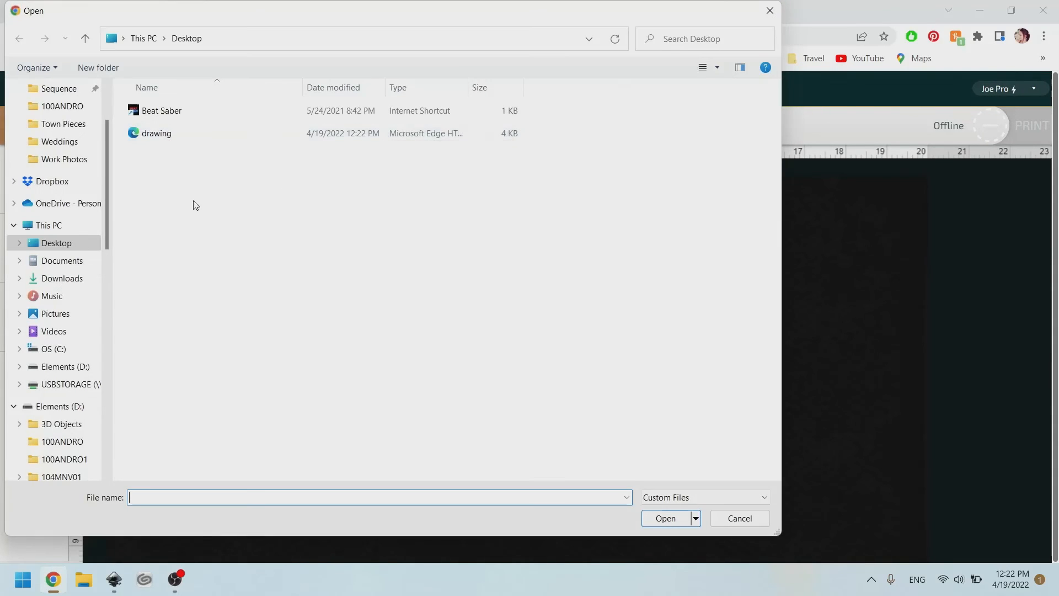
left_click(163, 137)
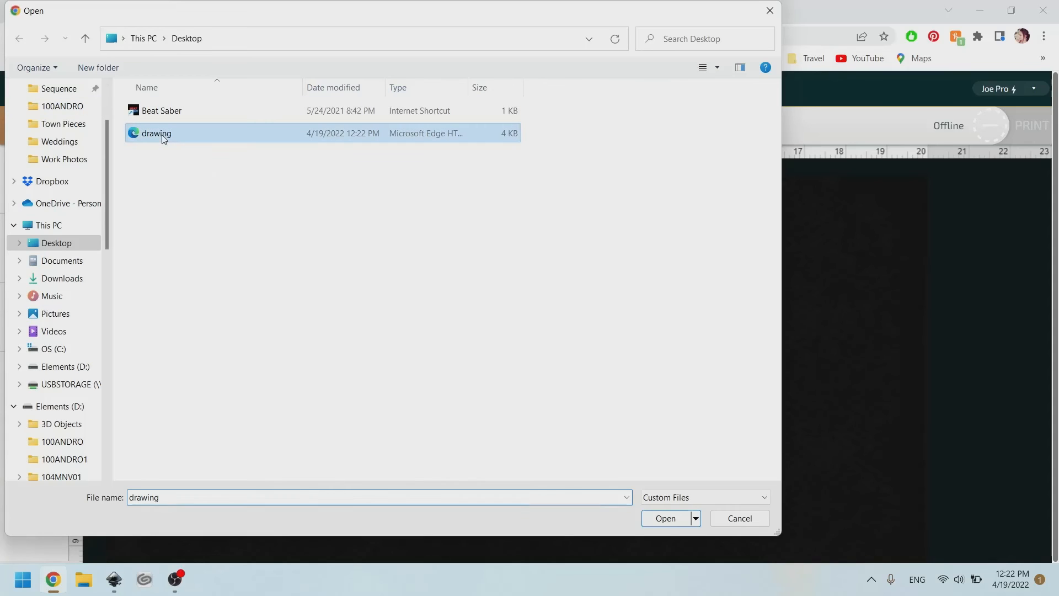
left_click(665, 518)
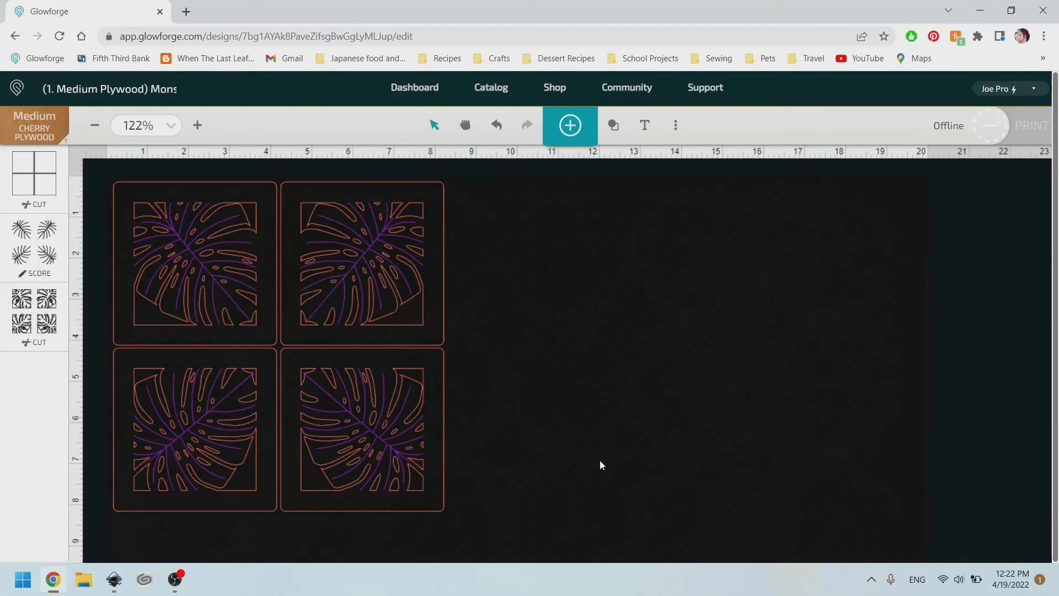
Move the imported square to the right of the coaster grid.
left_click_drag(359, 317, 656, 314)
left_click(387, 395)
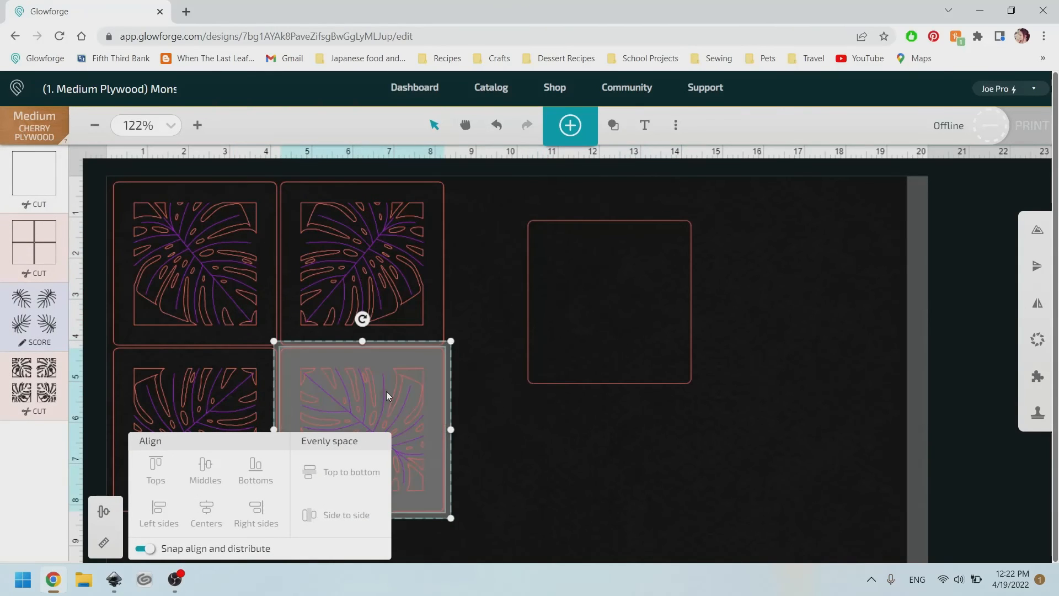
key("ctrl+f")
left_click(610, 482)
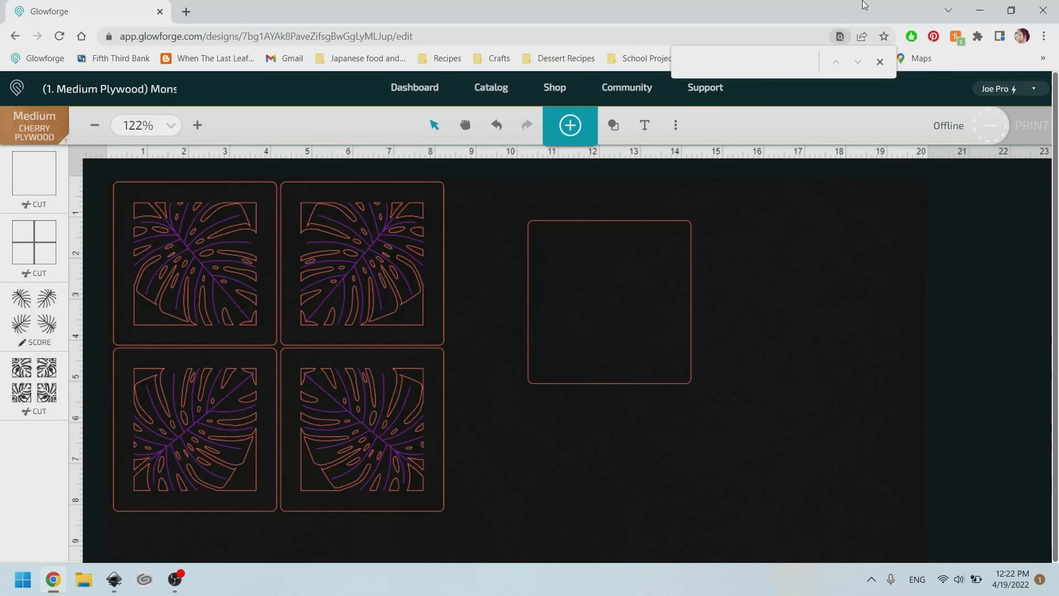
left_click(881, 64)
Ungroup the bottom-right leaf coaster.
right_click(359, 405)
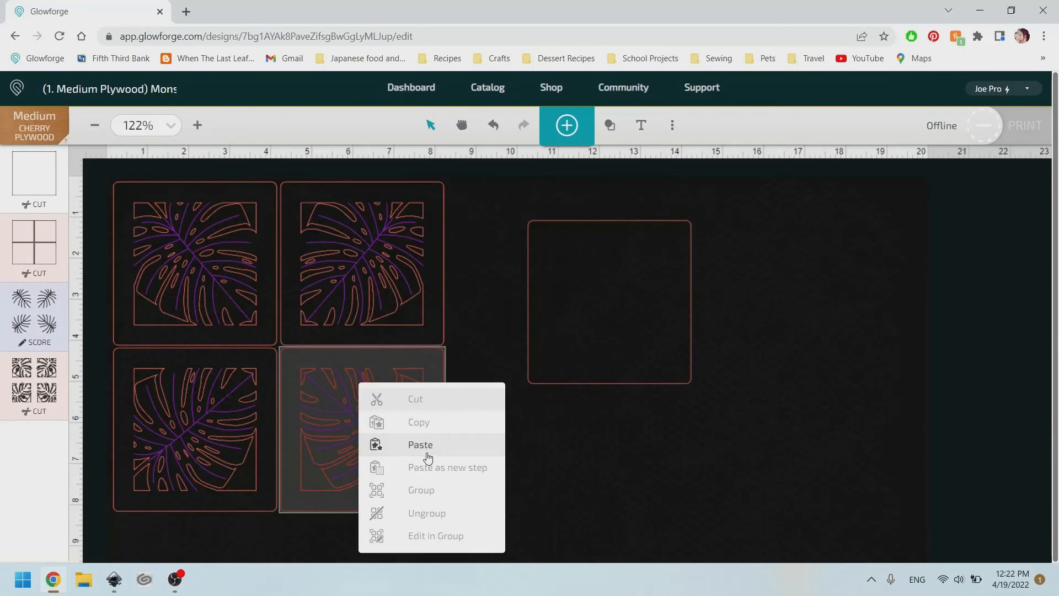
left_click(554, 466)
left_click(373, 424)
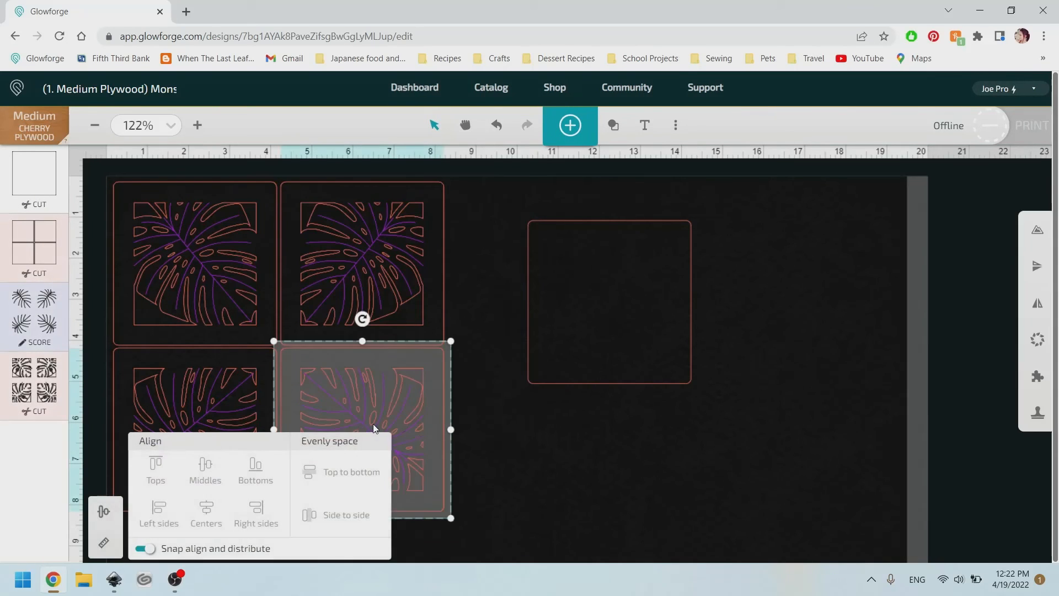
right_click(388, 377)
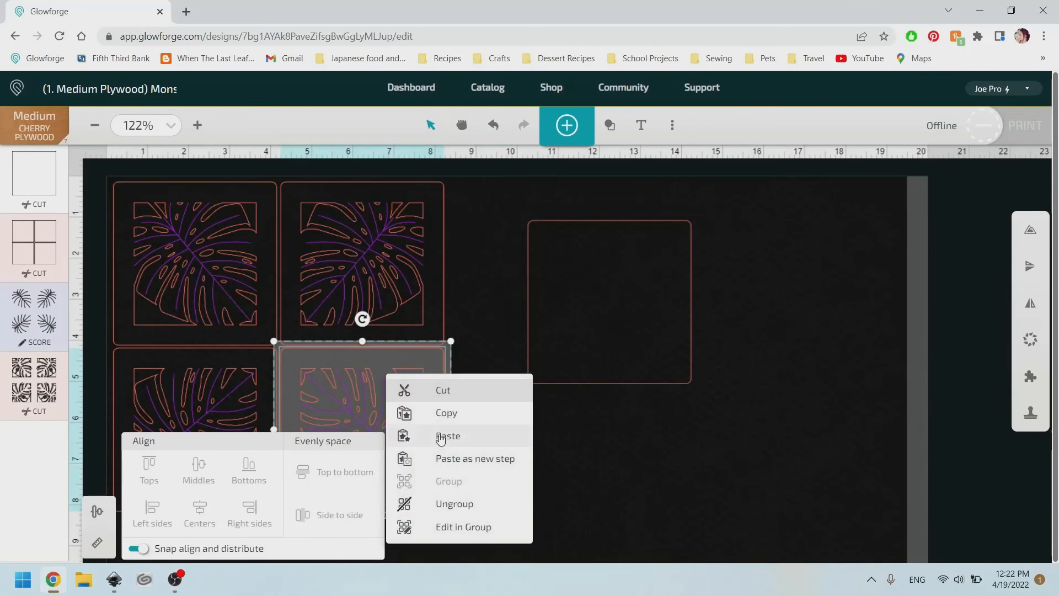
left_click(458, 503)
left_click(574, 508)
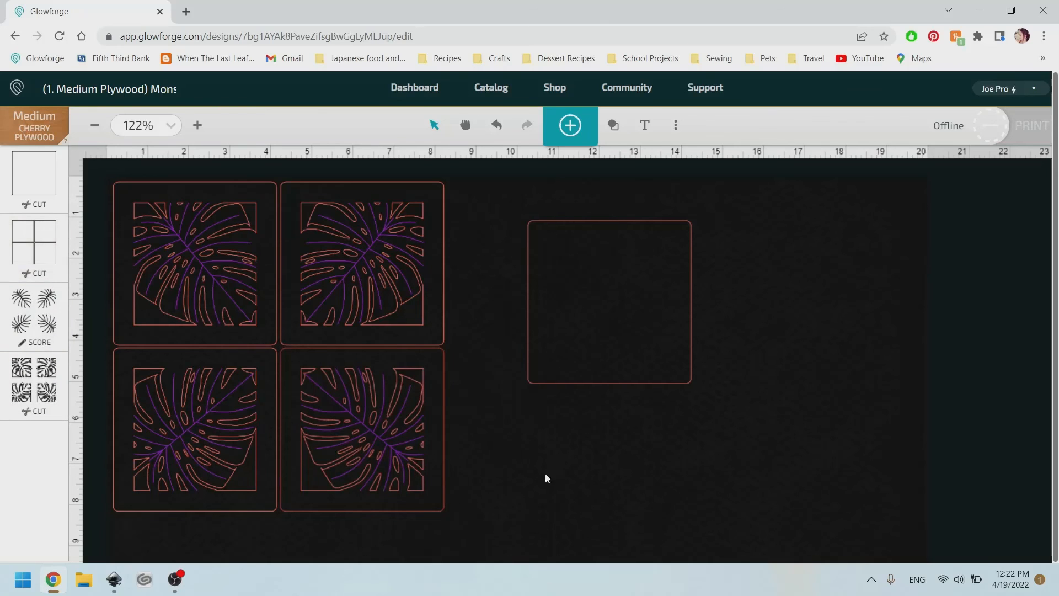
Move the bottom-right coaster's leaf cutout into the imported square and align their middles.
left_click_drag(483, 502, 283, 359)
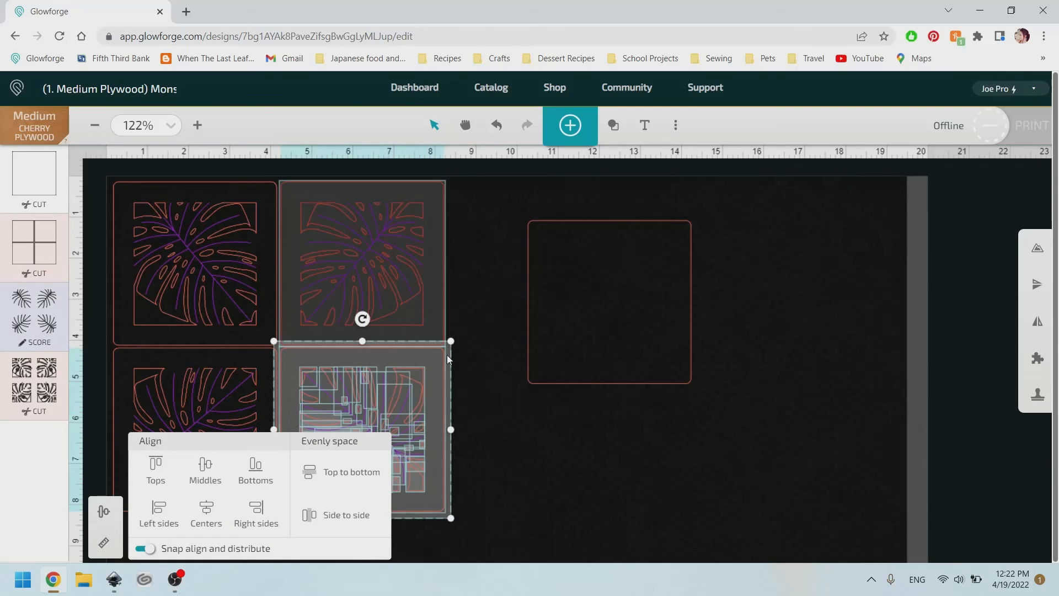
left_click(444, 357, "shift")
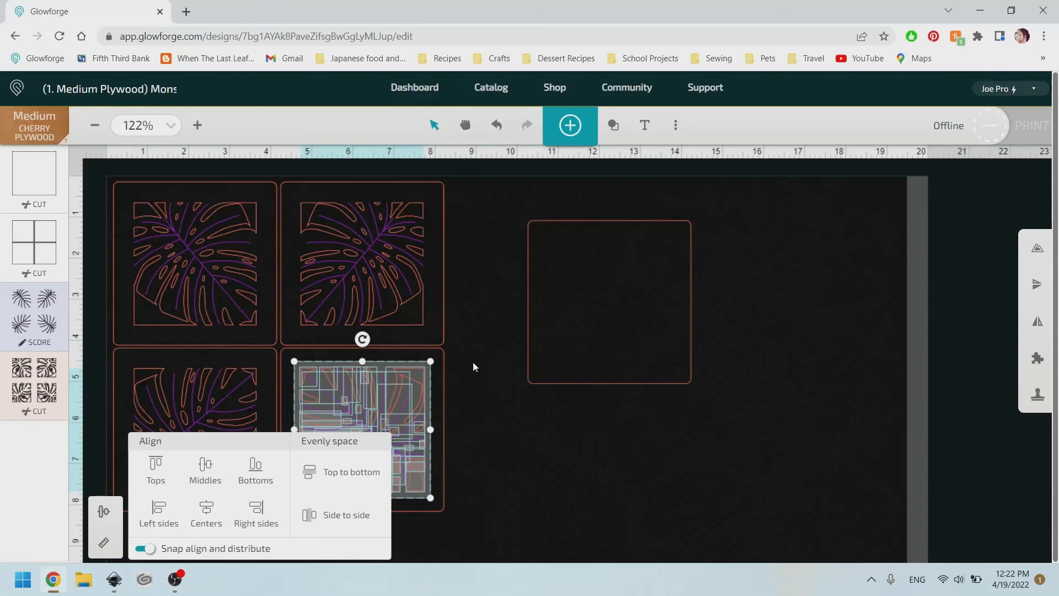
left_click_drag(406, 380, 649, 292)
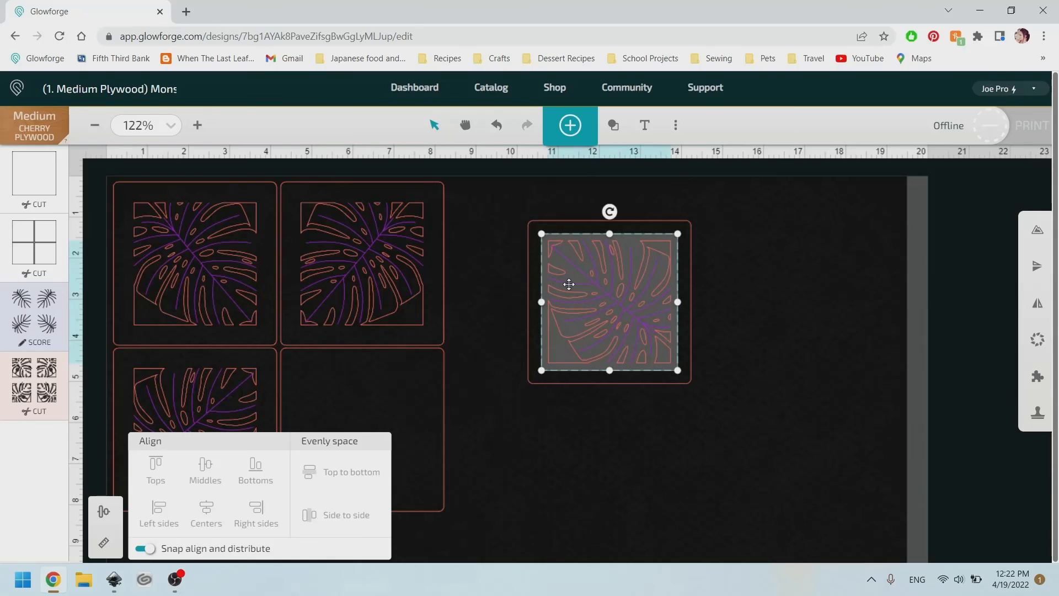
left_click(691, 288, "shift")
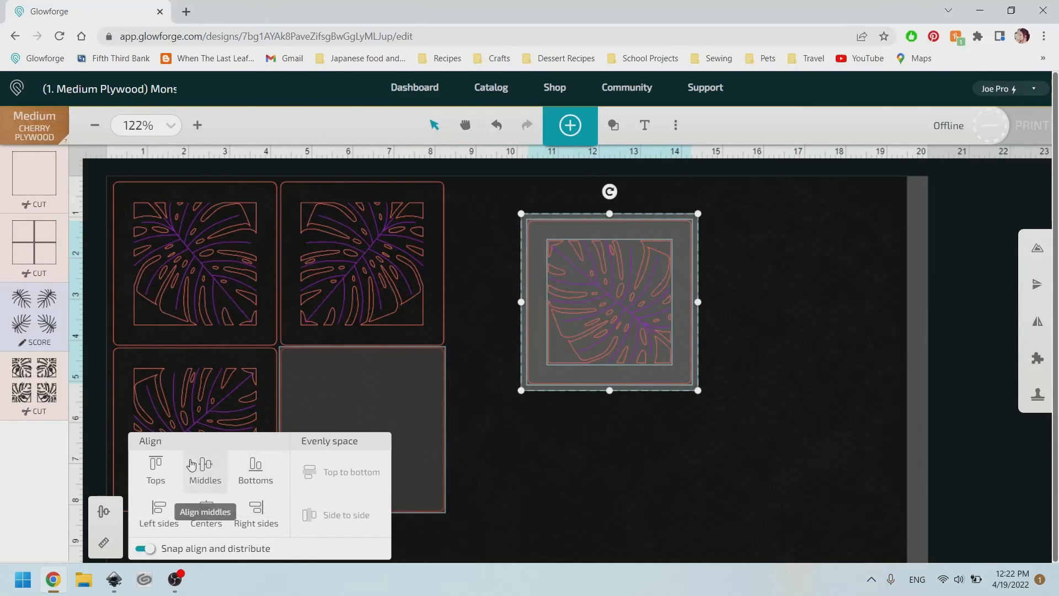
left_click(203, 481)
left_click(786, 420)
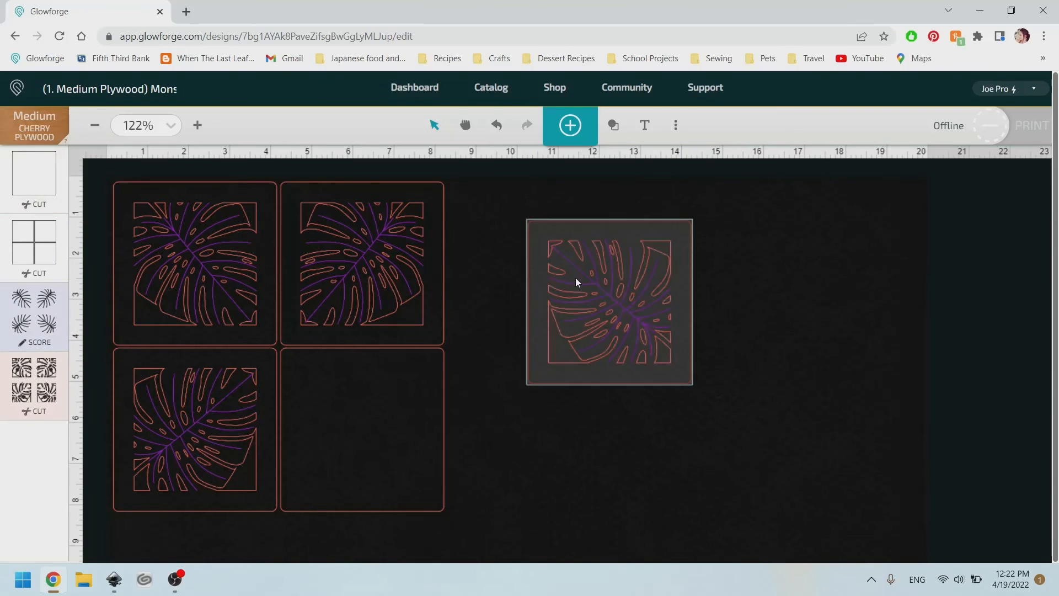
Move the leaf cutout back into the bottom-right coaster and shift the imported square further right.
left_click_drag(784, 444, 477, 193)
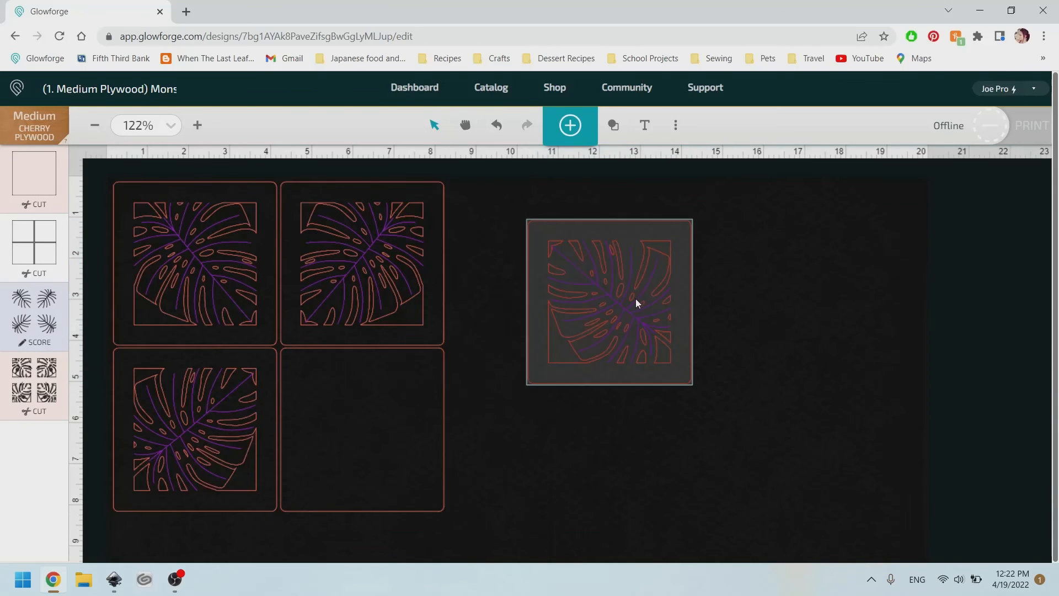
left_click_drag(636, 303, 630, 354)
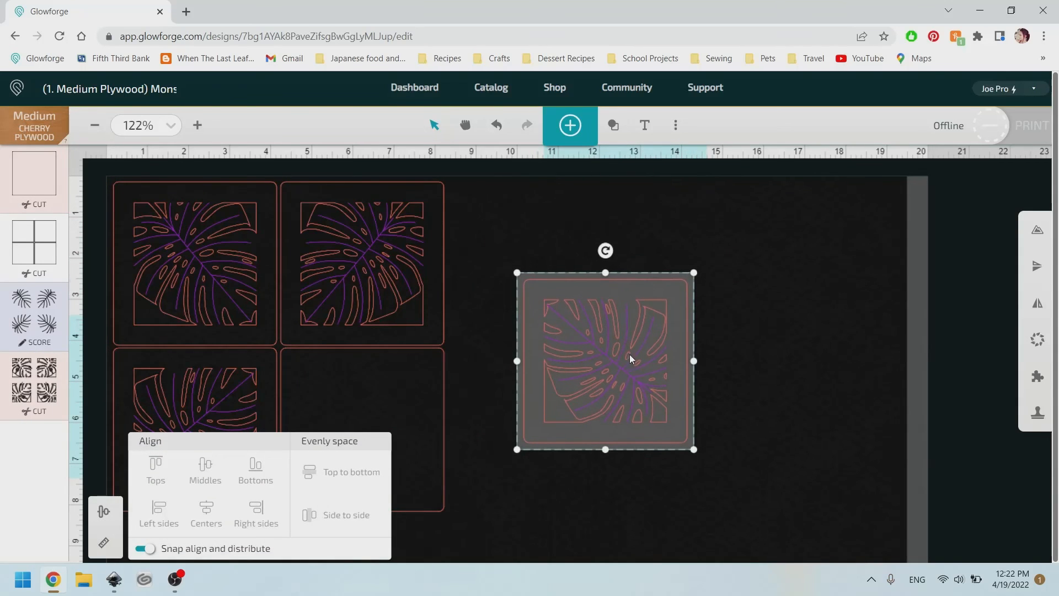
left_click_drag(440, 391, 868, 365)
left_click_drag(552, 357, 302, 420)
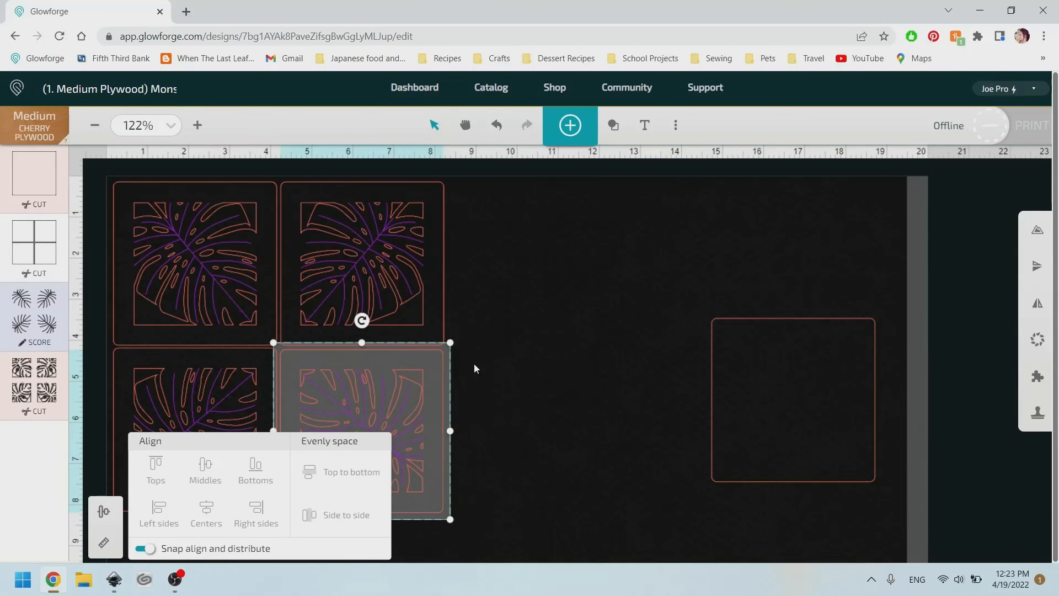
Delete the imported rounded square from the design.
left_click(496, 369)
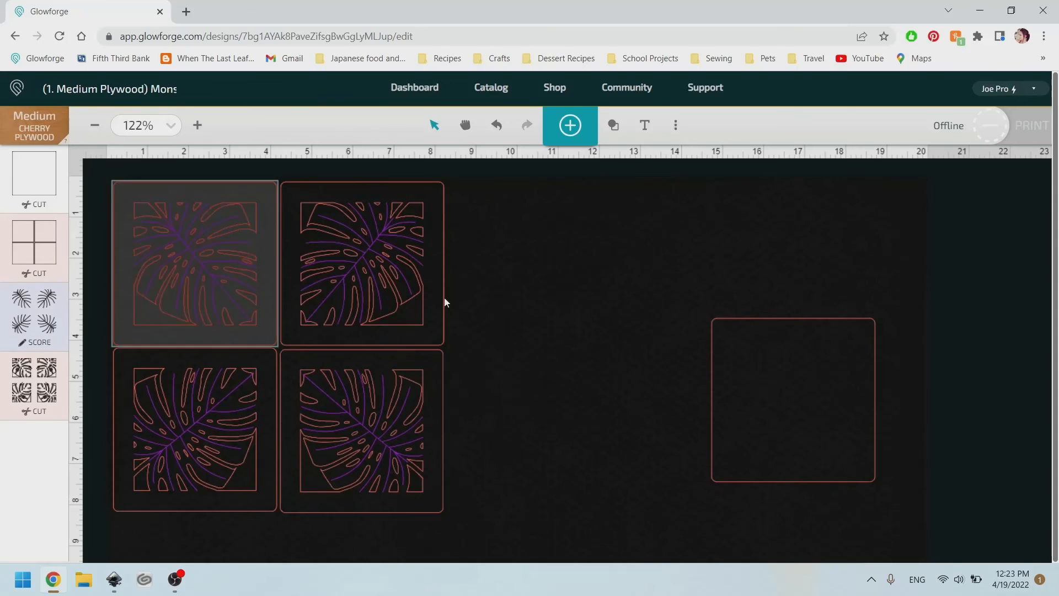
left_click(720, 322)
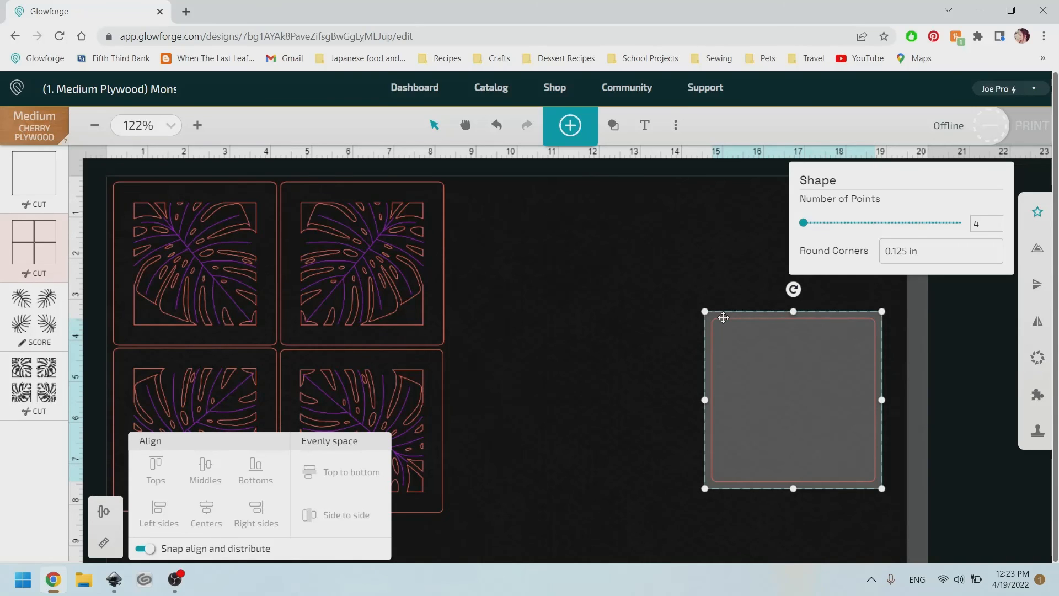
key("Delete")
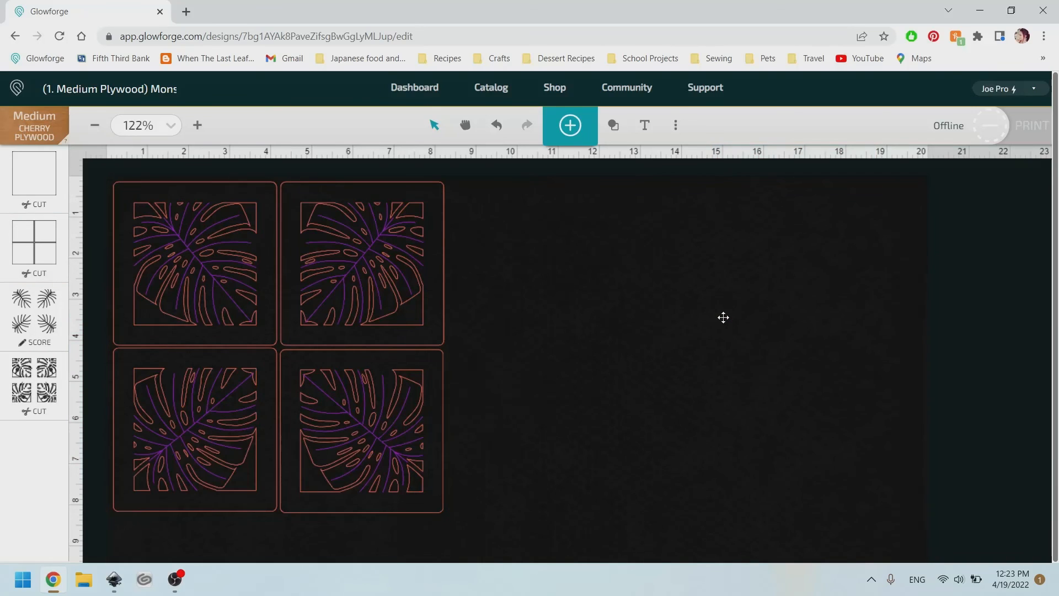